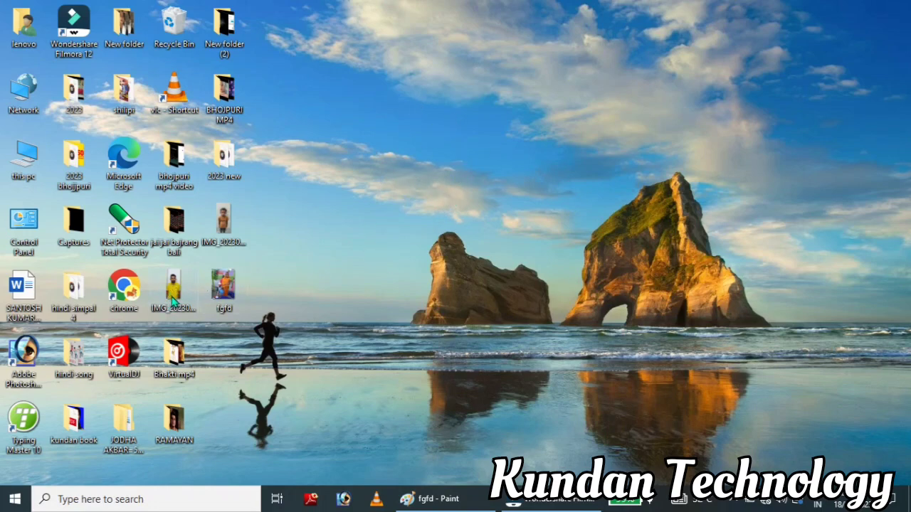
Open the IMG_20230715 photo in Photoshop by dropping it on the Photoshop shortcut.
drag(175, 292, 29, 349)
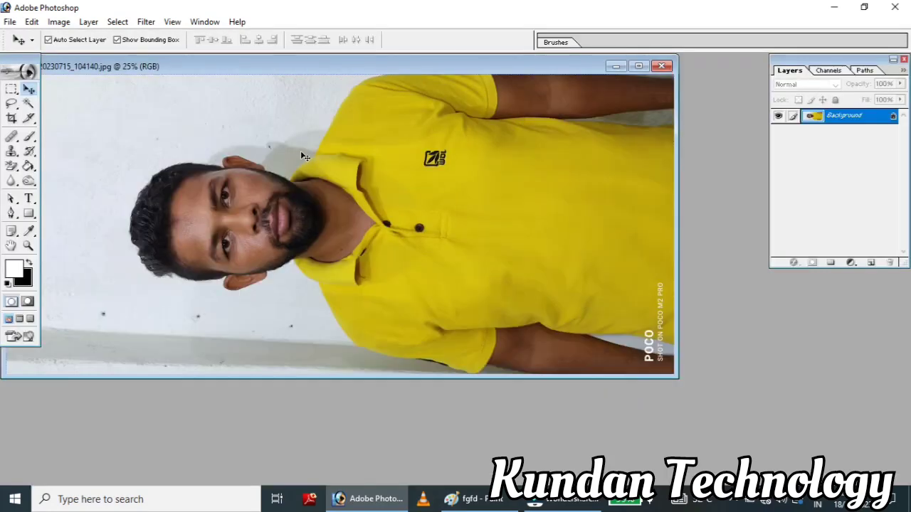
click(11, 22)
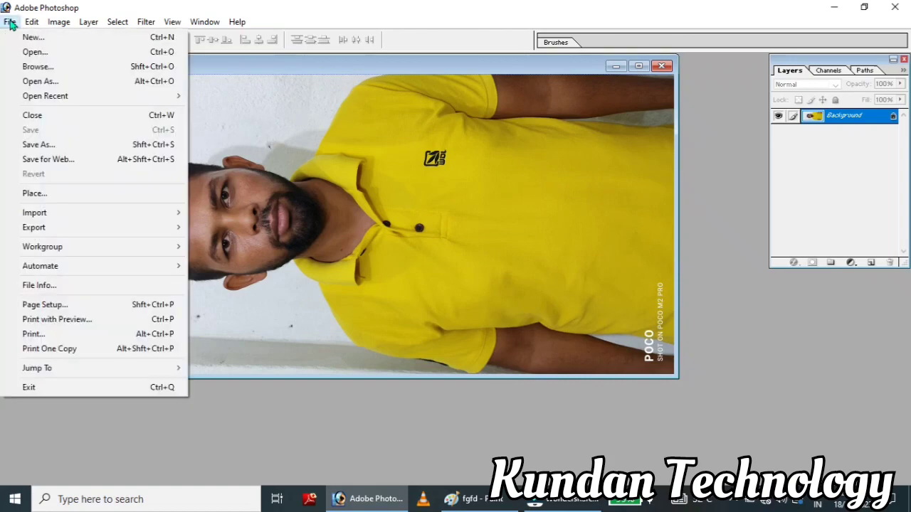
click(35, 52)
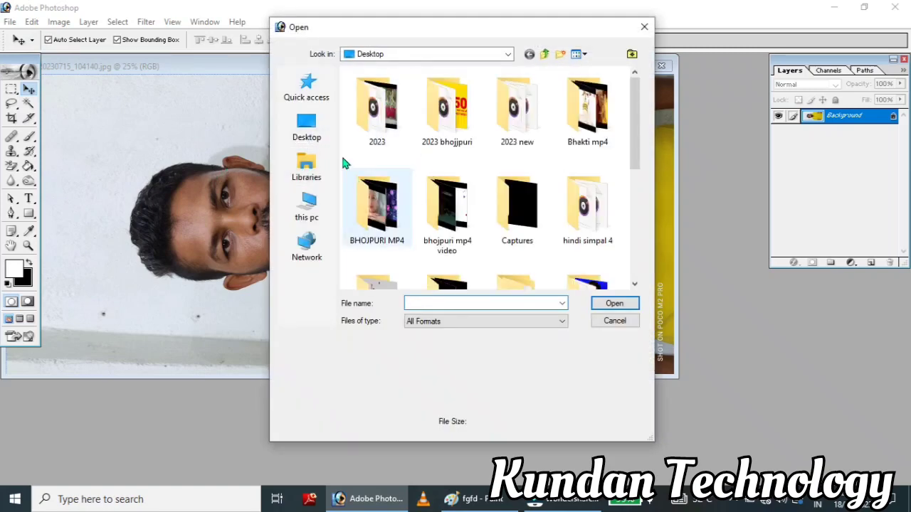
click(297, 146)
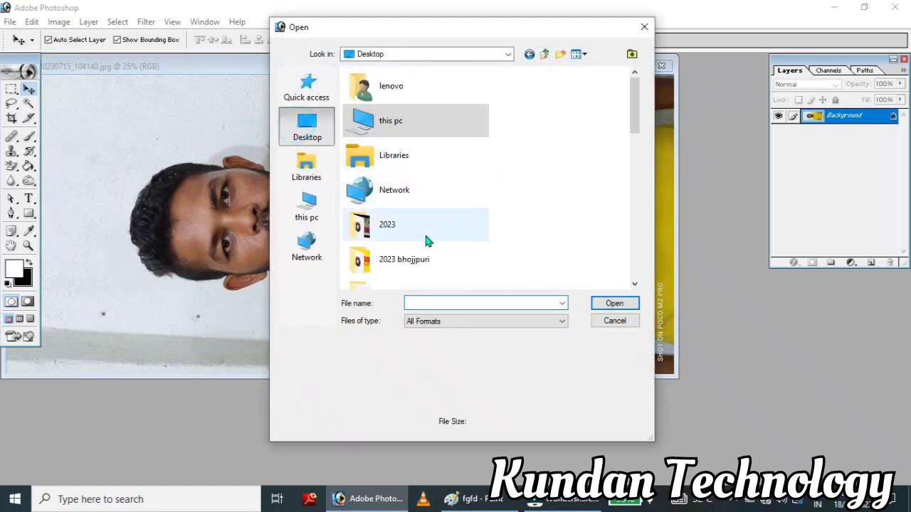
scroll(409, 230, down, 5)
scroll(407, 229, down, 2)
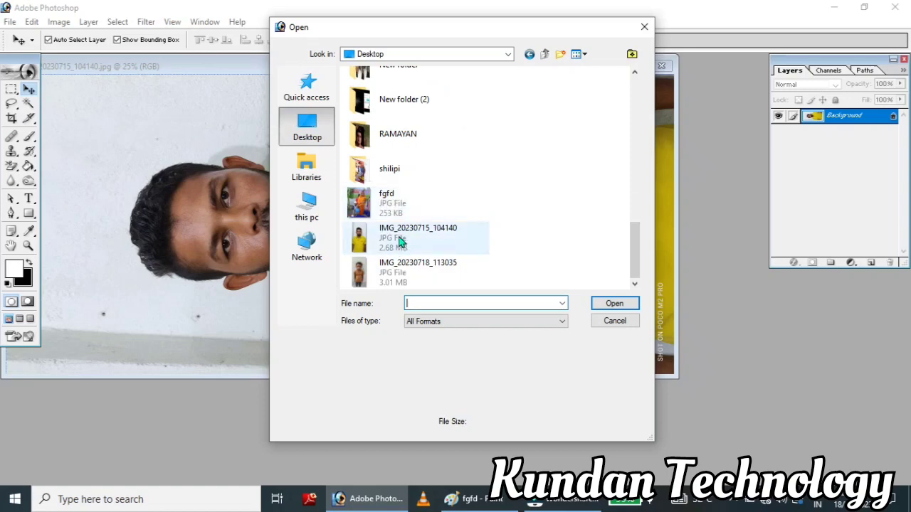
click(644, 27)
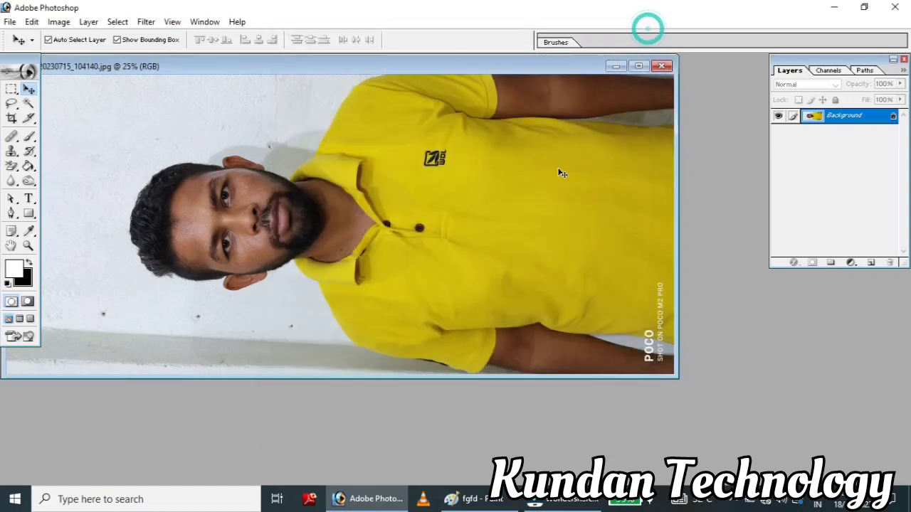
key(ctrl+o)
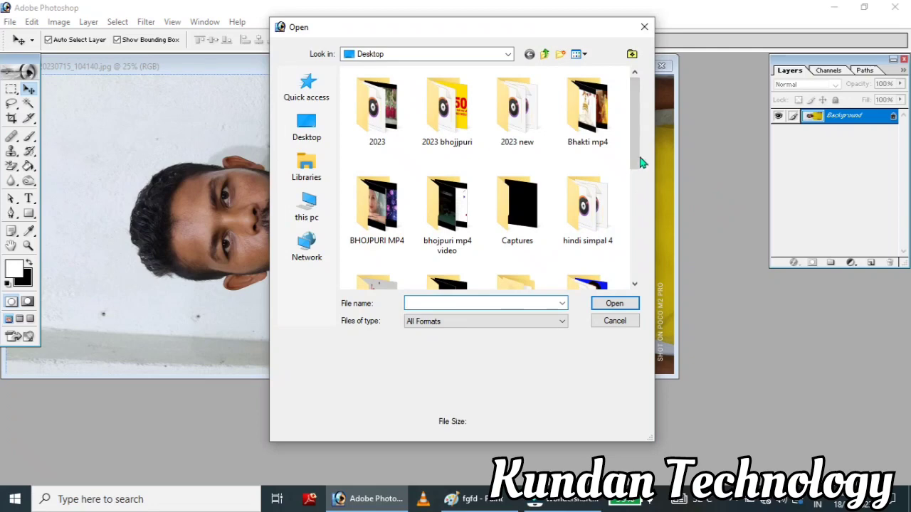
click(644, 27)
drag(270, 65, 319, 68)
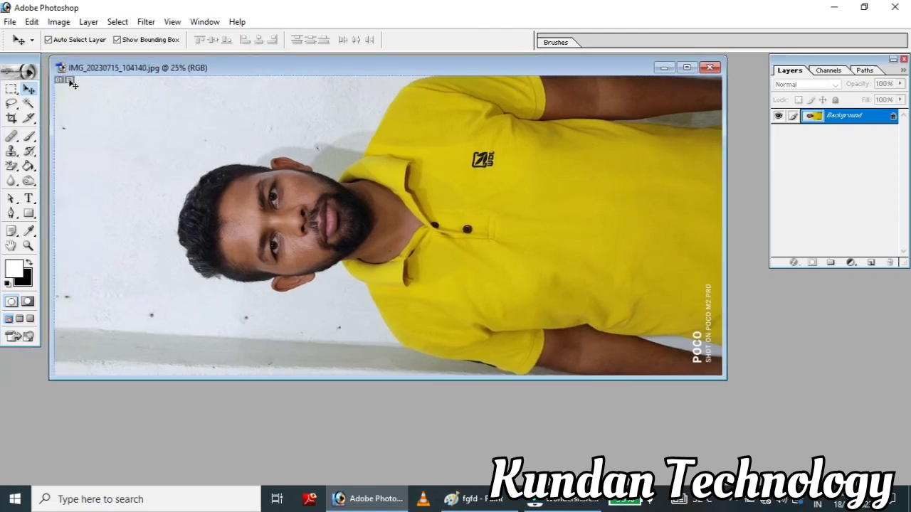
Rotate the canvas 90° clockwise so the man stands upright, and maximize the document window.
click(59, 22)
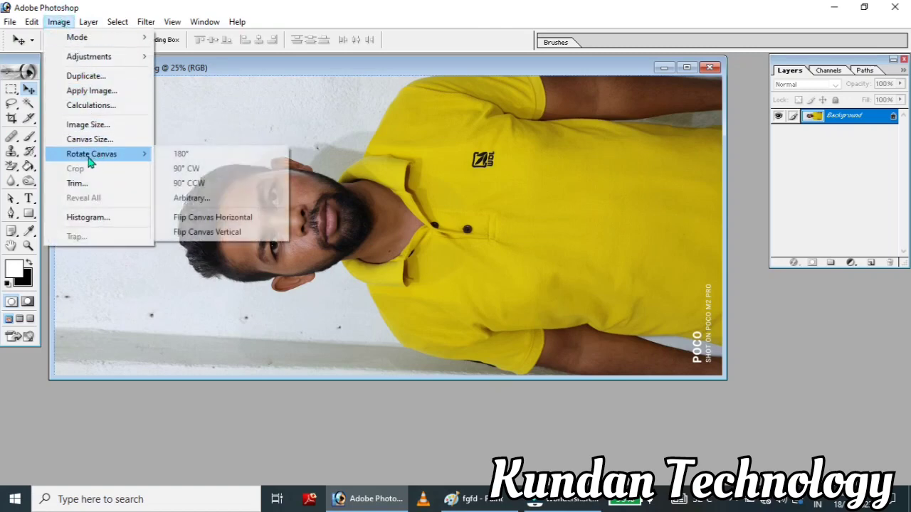
mouse_move(92, 154)
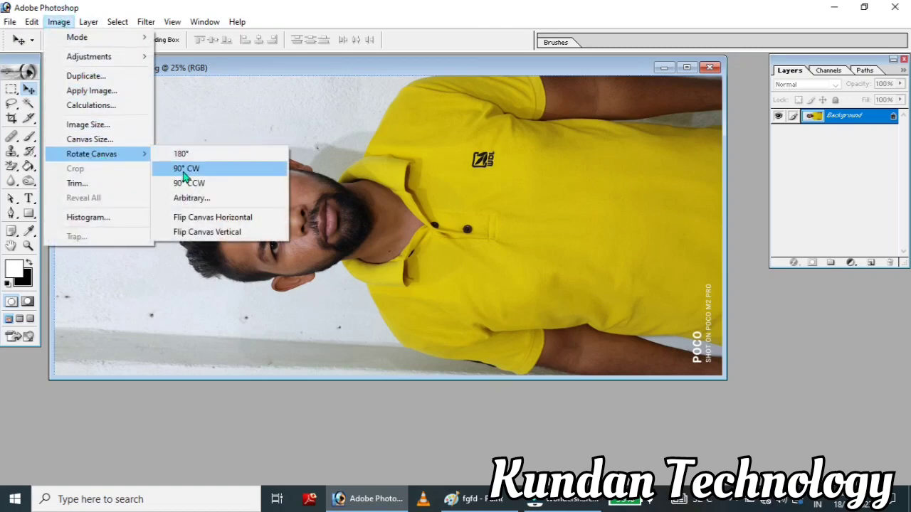
click(204, 173)
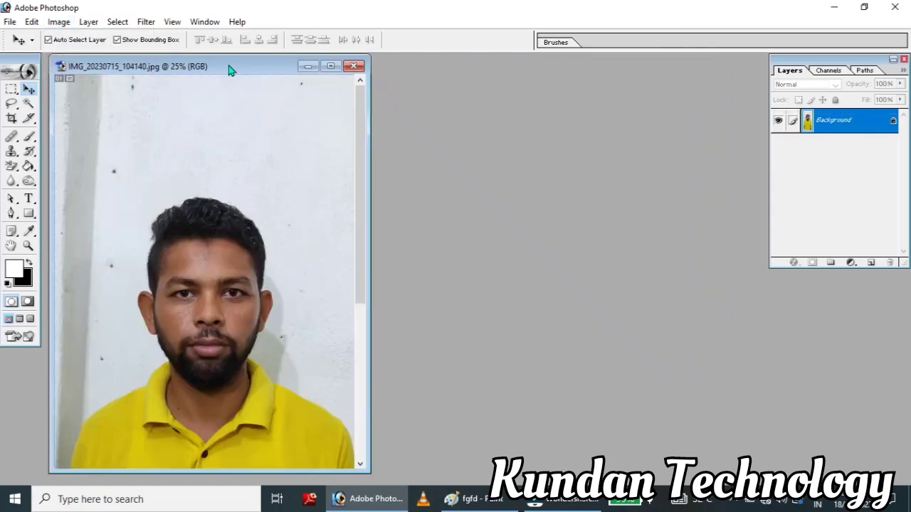
drag(229, 65, 337, 63)
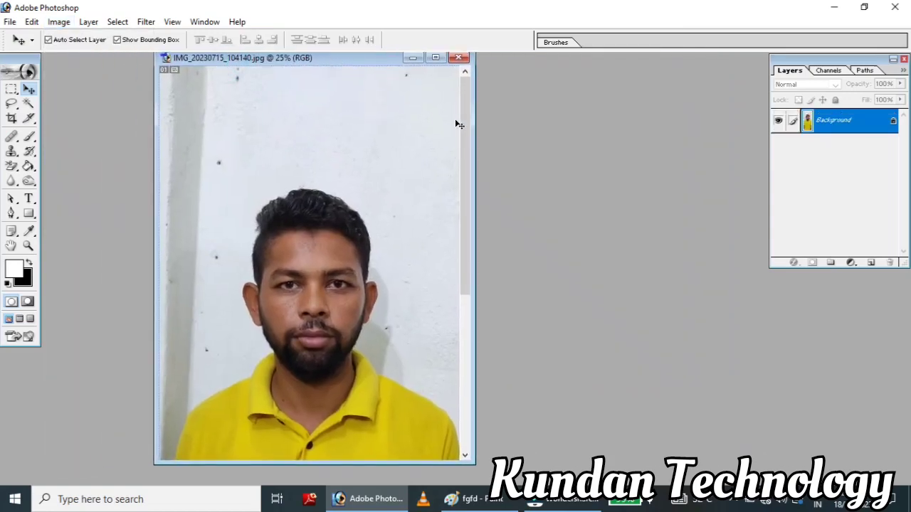
drag(458, 121, 463, 179)
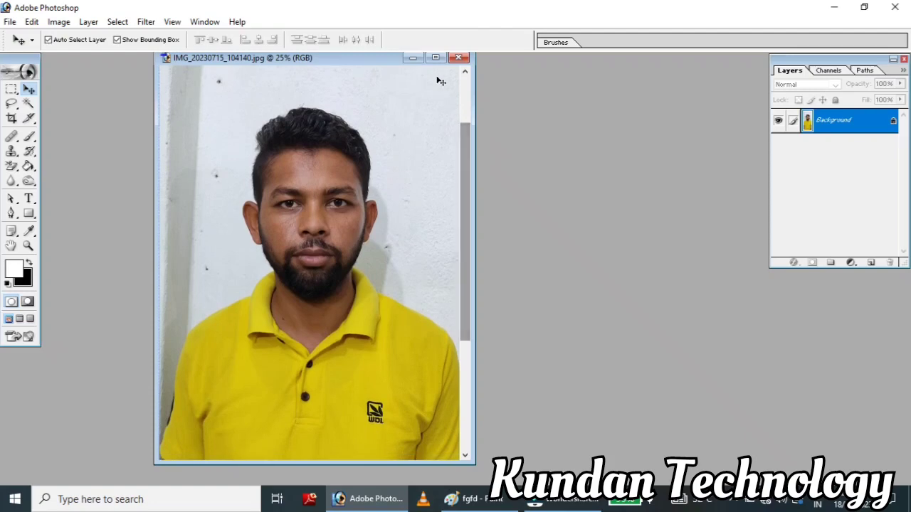
click(435, 59)
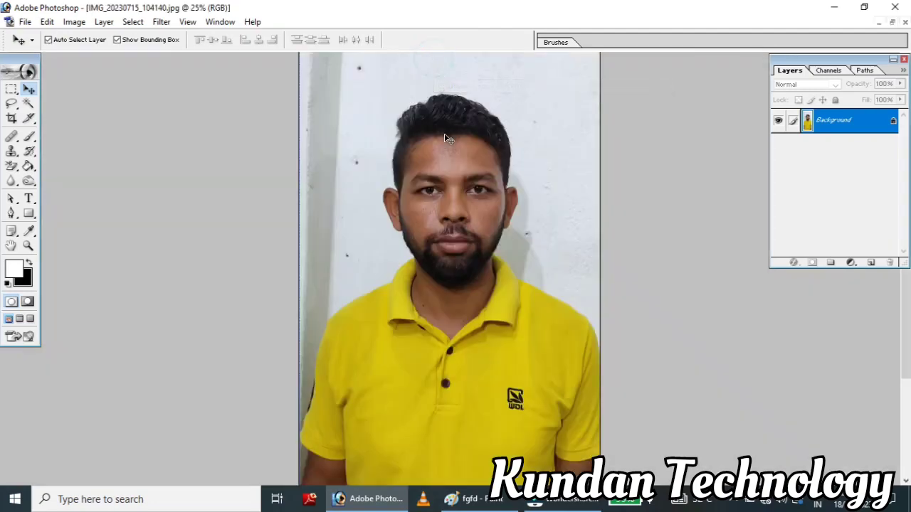
scroll(441, 138, down, 1)
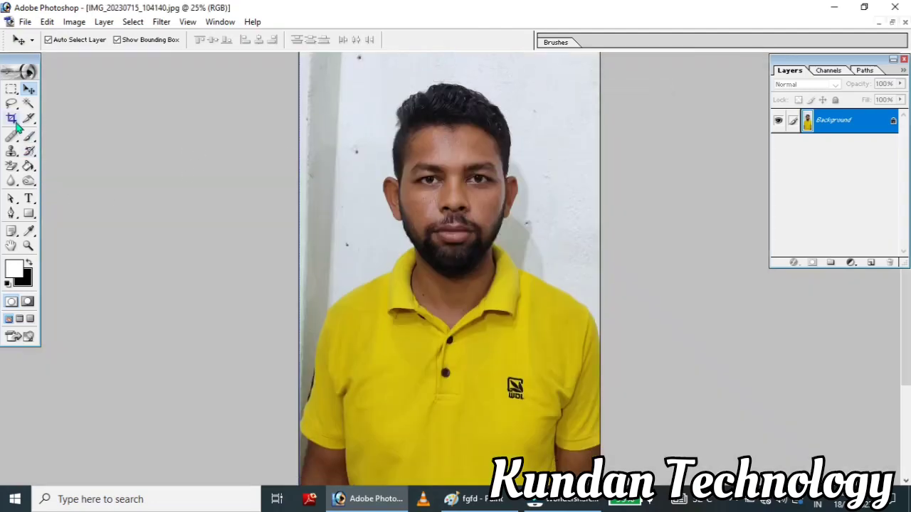
Set the Crop tool to 1.2 in width, 1.6 in height and 300 pixels/inch.
click(11, 119)
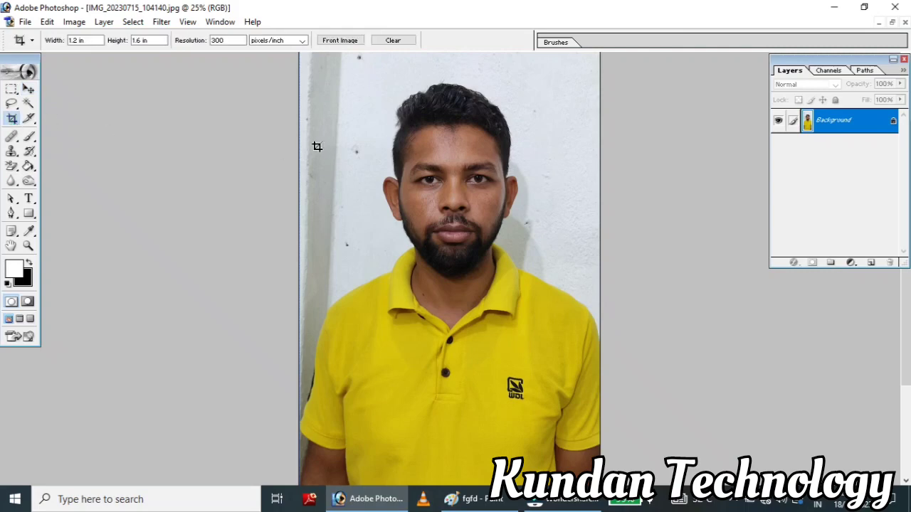
click(74, 40)
click(233, 40)
Draw and adjust the crop around the head and shoulders, then apply it.
drag(341, 87, 563, 441)
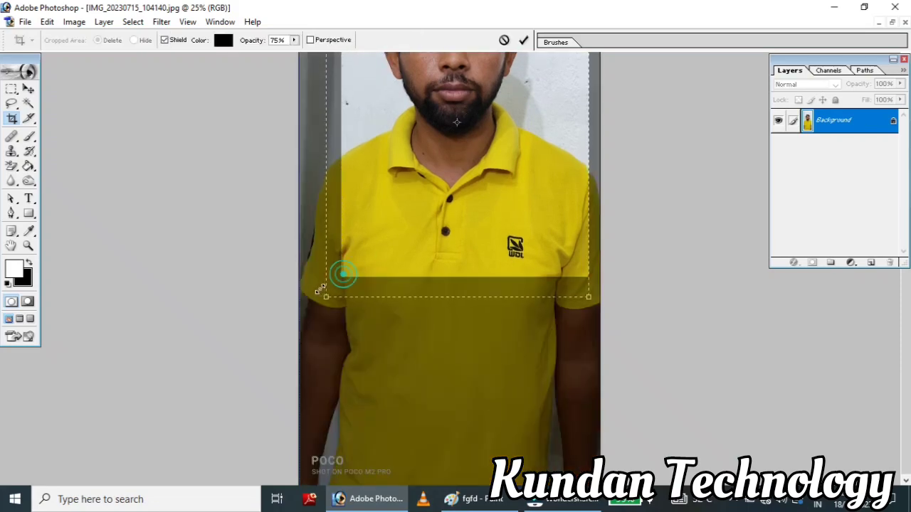
scroll(344, 257, up, 3)
scroll(343, 256, up, 3)
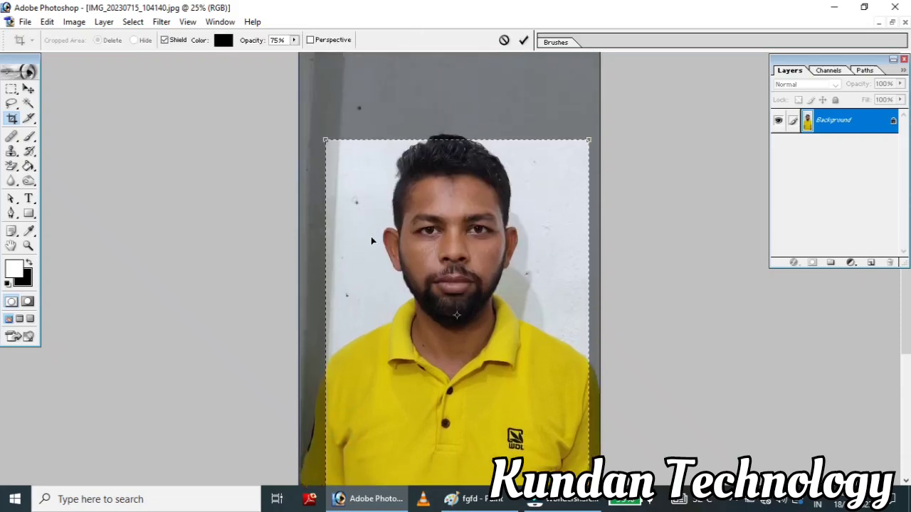
key(shift+Up)
key(shift+Up)
key(shift+Up)
key(shift+Up)
key(shift+Up)
key(shift+Up)
key(shift+Up)
key(shift+Up)
key(shift+Up)
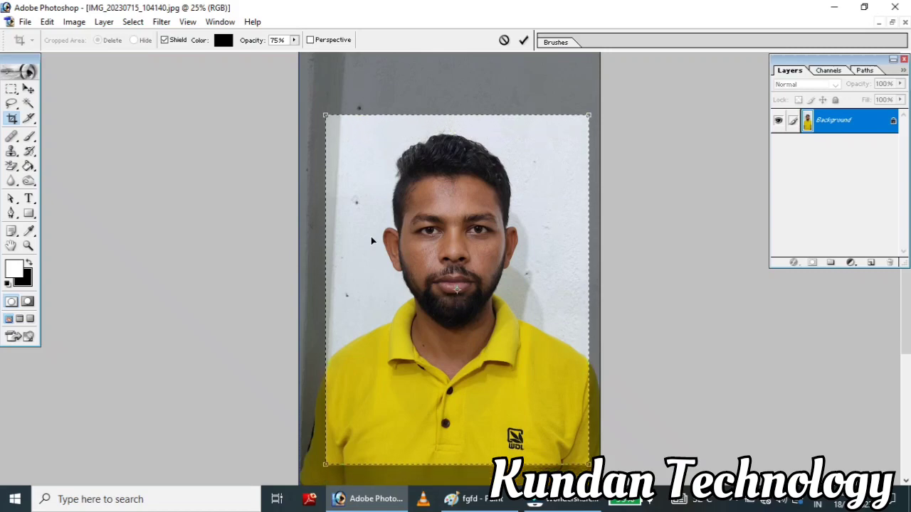
key(shift+Up)
key(shift+Up)
key(shift+Up)
key(shift+Up)
key(shift+Up)
key(shift+Up)
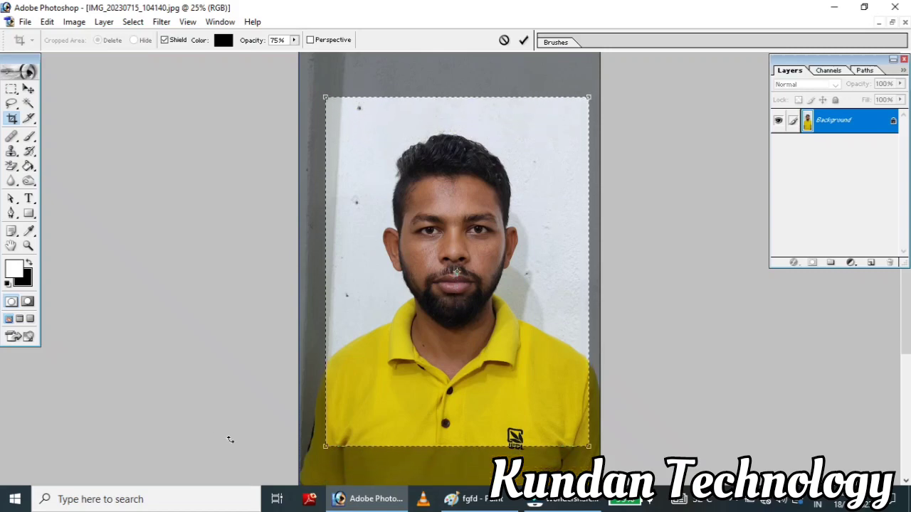
drag(324, 450, 317, 458)
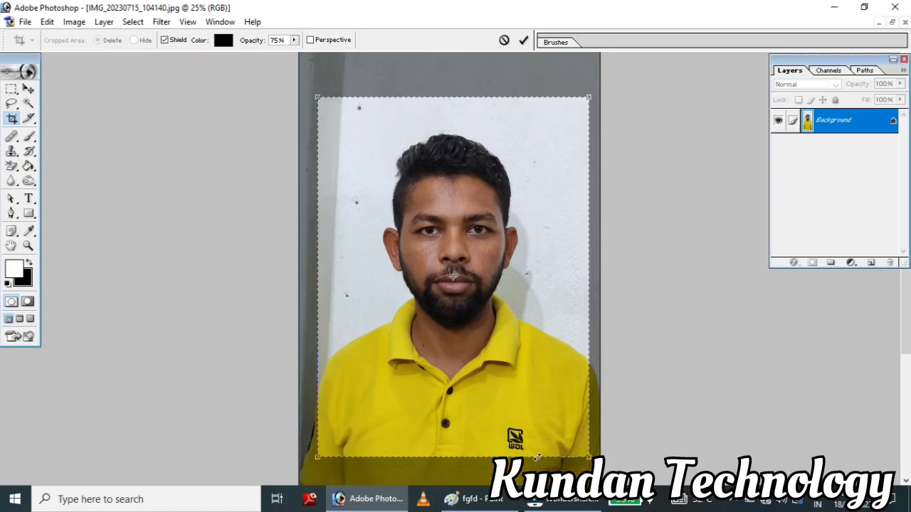
drag(585, 457, 597, 468)
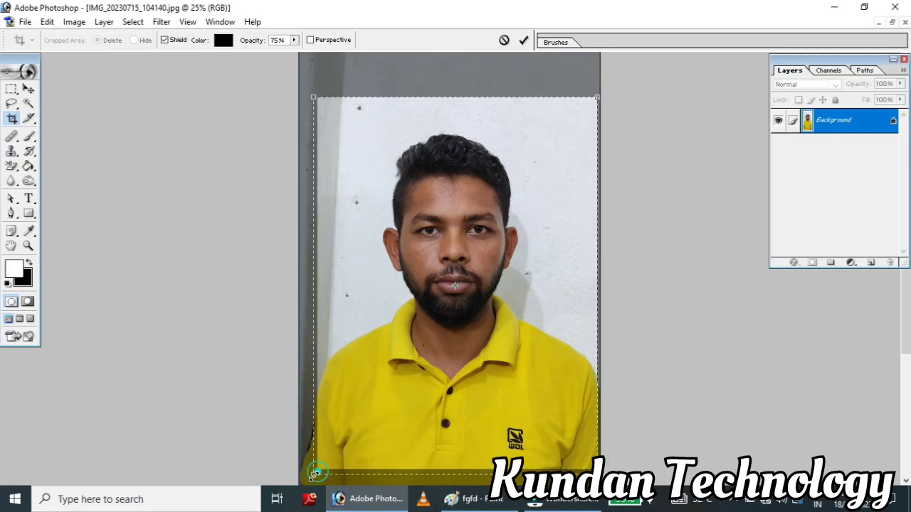
drag(318, 469, 314, 476)
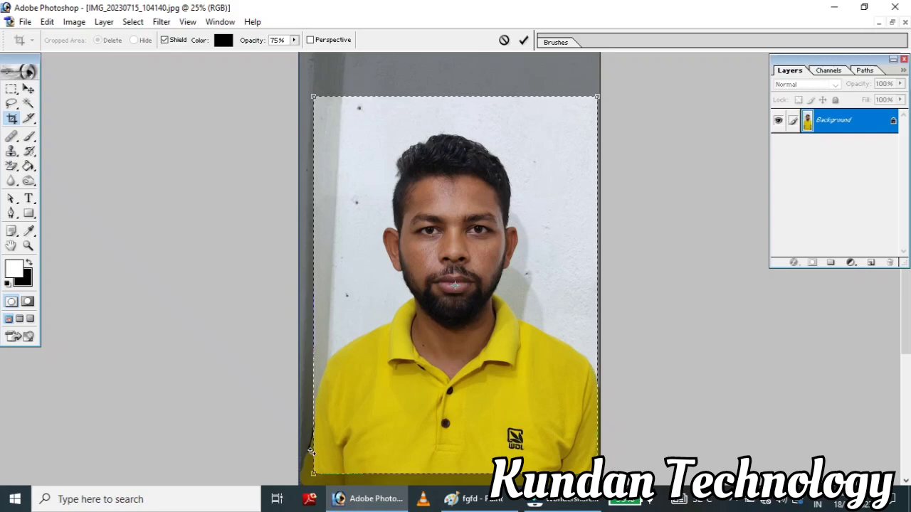
key(Return)
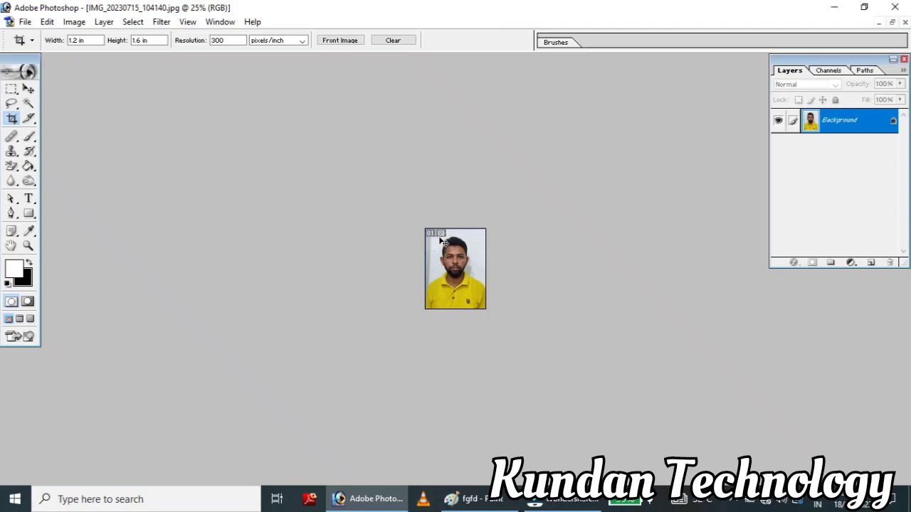
Zoom in and out to inspect the cropped passport portrait.
key(ctrl+plus)
key(ctrl+plus)
key(ctrl+plus)
key(ctrl+plus)
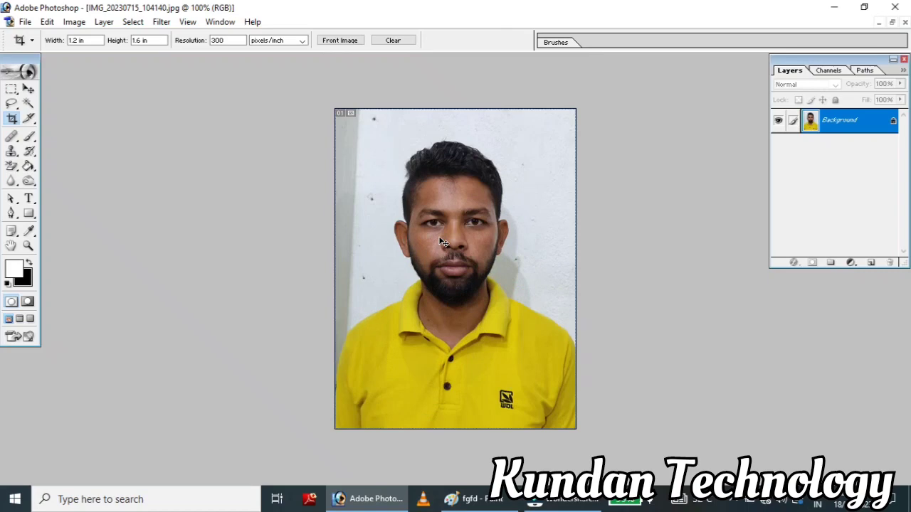
key(ctrl+minus)
key(ctrl+plus)
key(ctrl+plus)
key(ctrl+minus)
key(ctrl+plus)
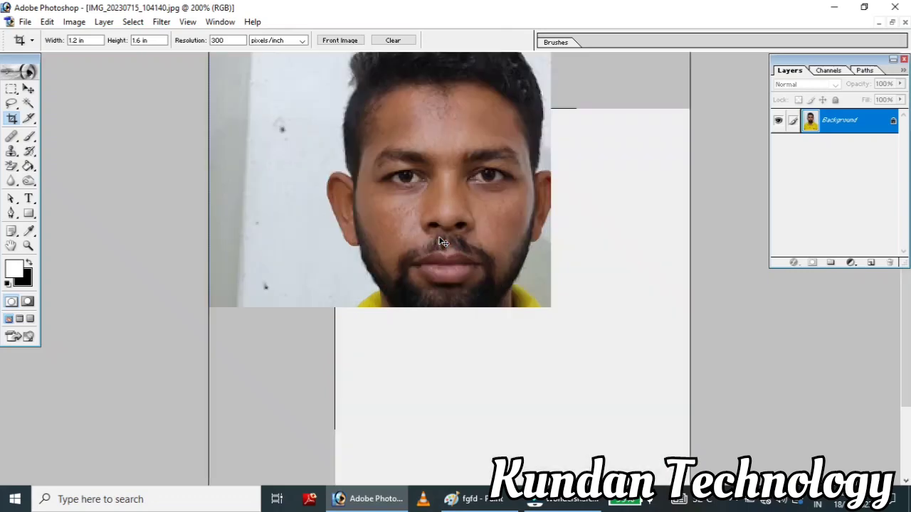
key(ctrl+minus)
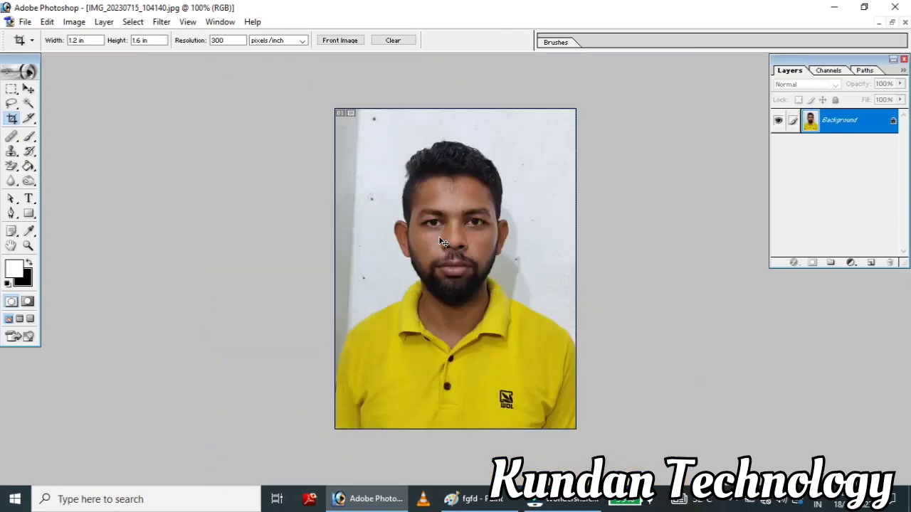
key(ctrl+plus)
key(ctrl+minus)
key(ctrl+plus)
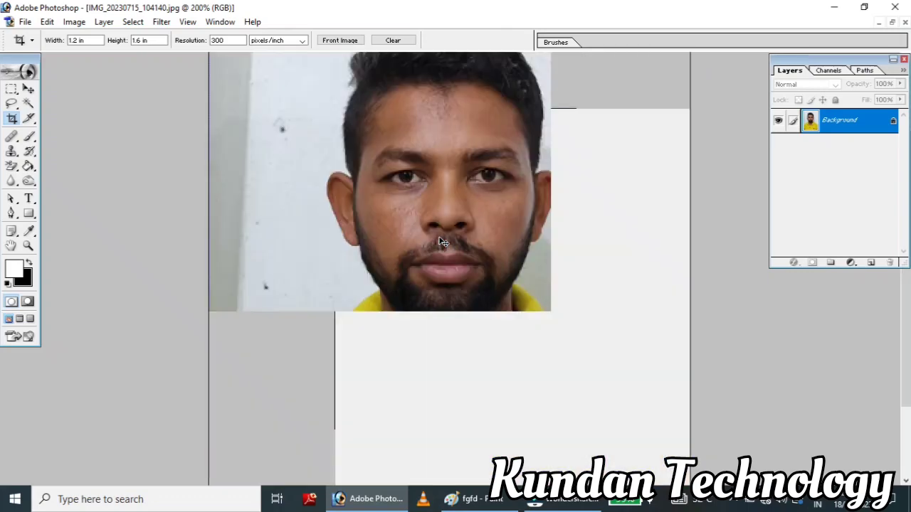
key(ctrl+minus)
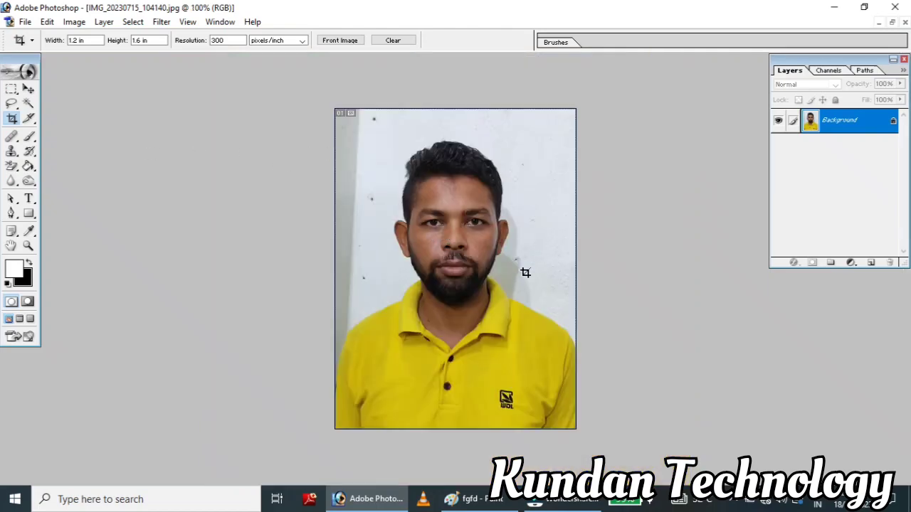
Magic Wand-select the face and forehead skin and feather the selection by 5 pixels.
click(28, 103)
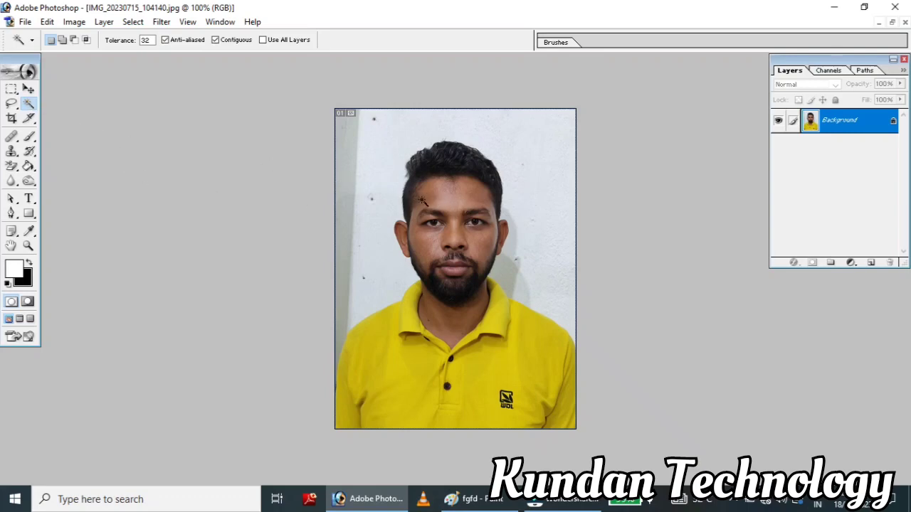
click(430, 201)
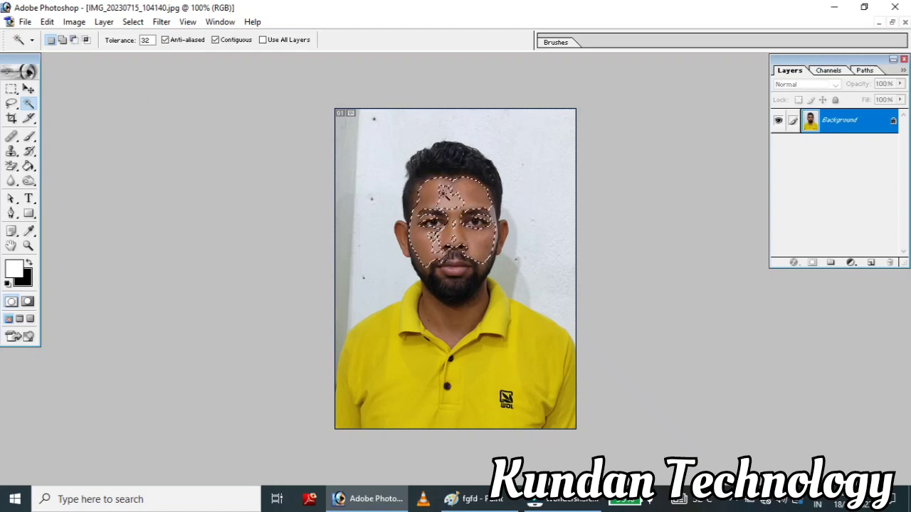
click(132, 22)
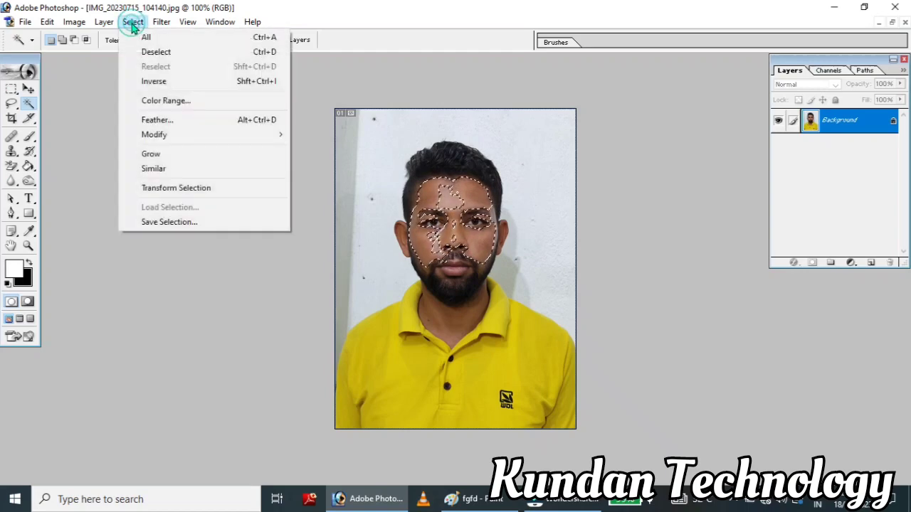
click(188, 123)
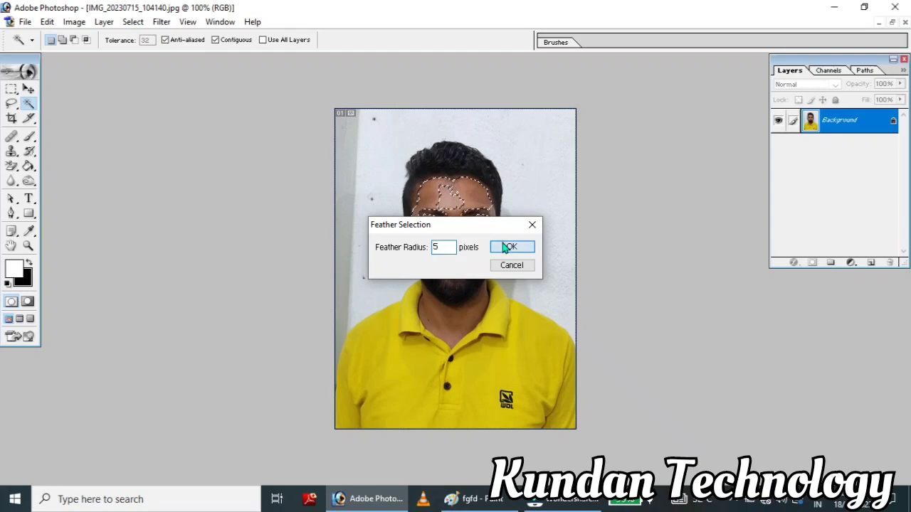
click(507, 247)
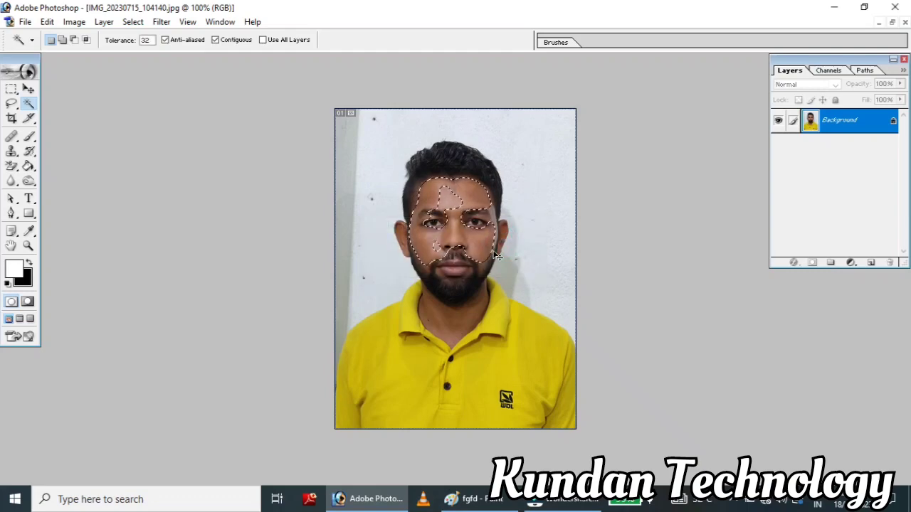
Add a slightly raised midpoint in Curves to brighten the selected face skin.
key(ctrl+m)
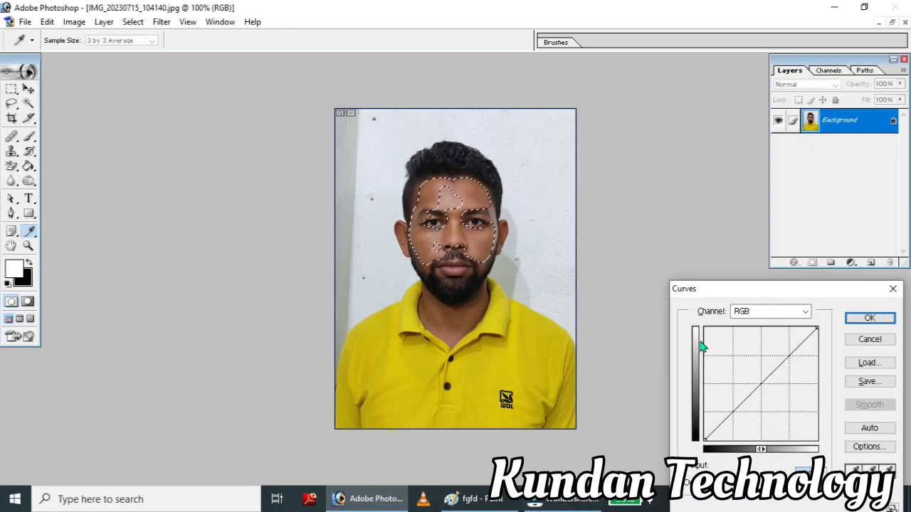
click(759, 383)
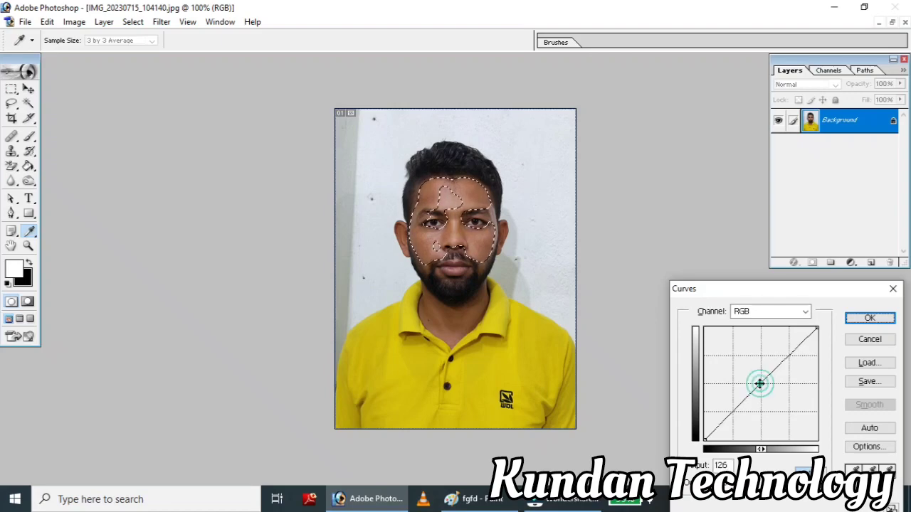
click(758, 383)
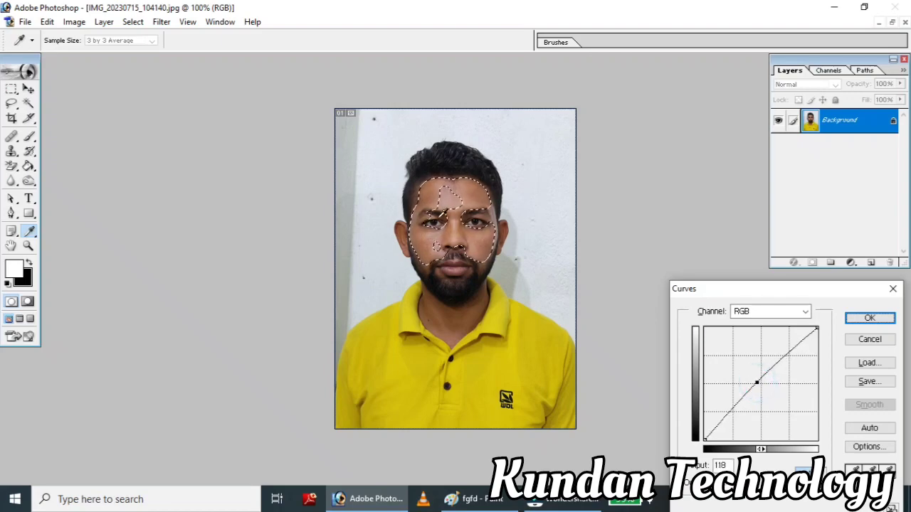
Apply the curve, deselect, and feather a fresh face-skin selection.
click(867, 318)
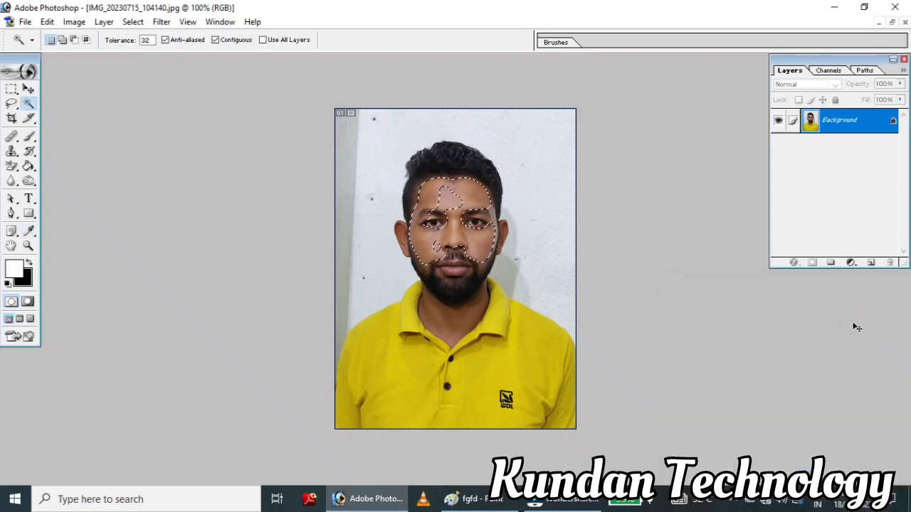
key(ctrl+d)
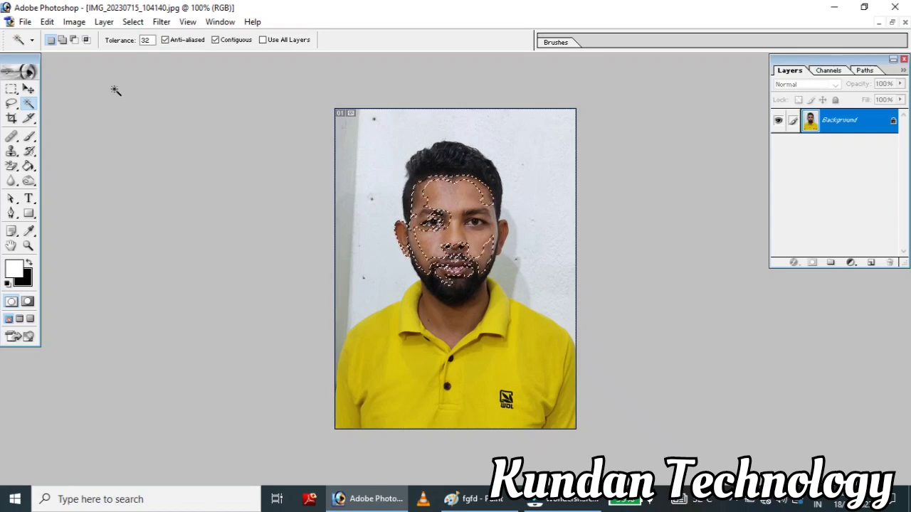
click(132, 22)
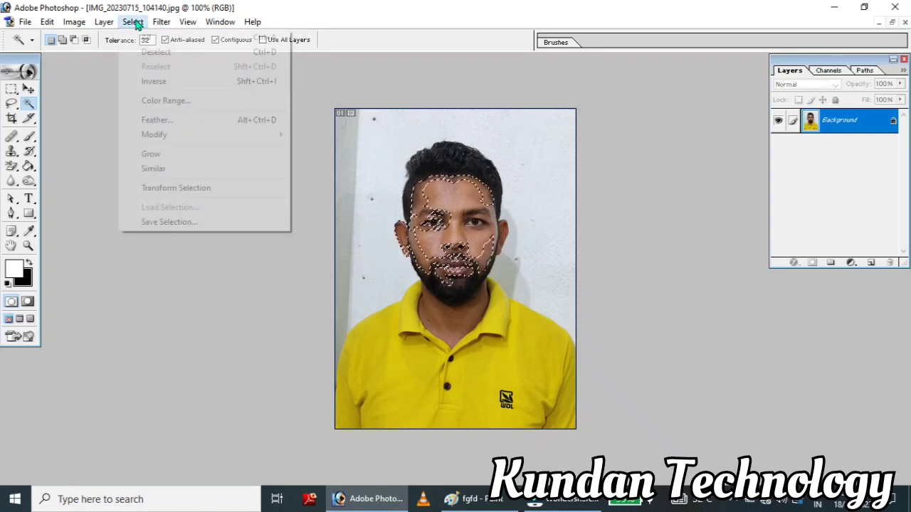
click(175, 119)
click(510, 247)
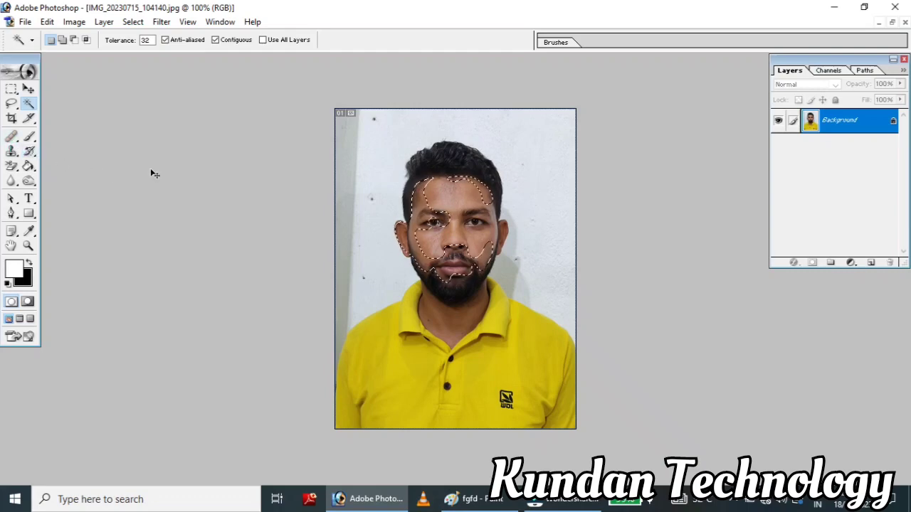
Bend the tone curve upward to brighten the feathered skin, apply it, and deselect.
key(ctrl+m)
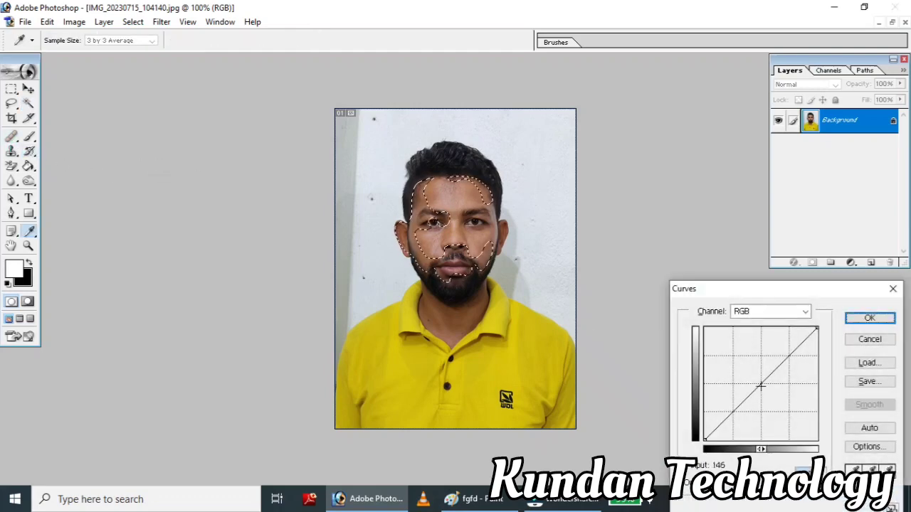
drag(758, 385, 753, 380)
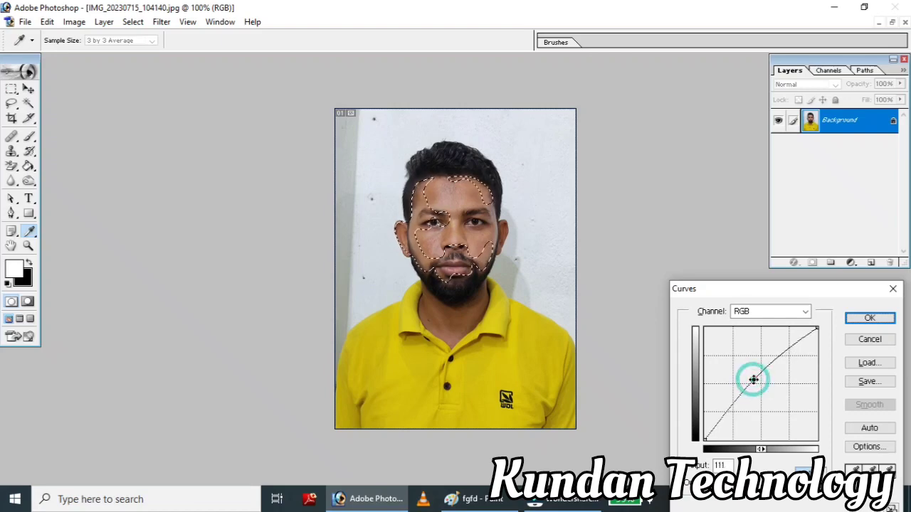
click(871, 318)
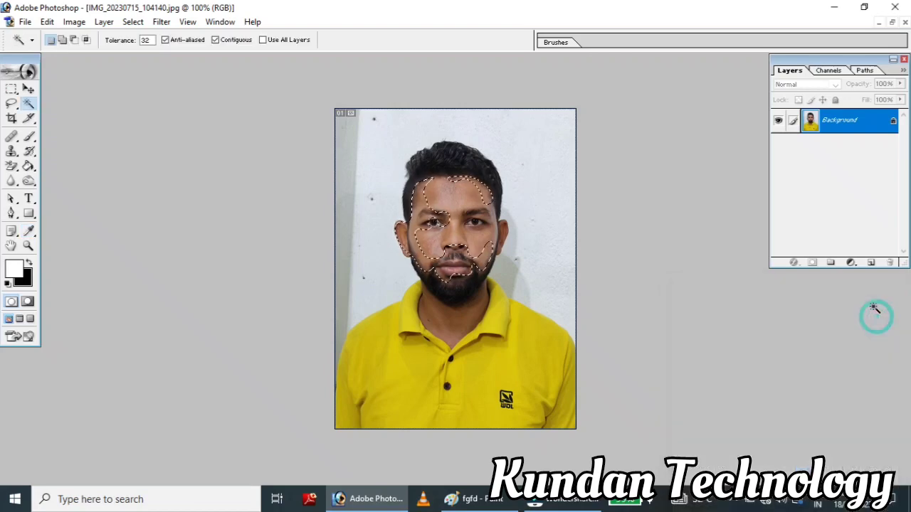
key(ctrl+d)
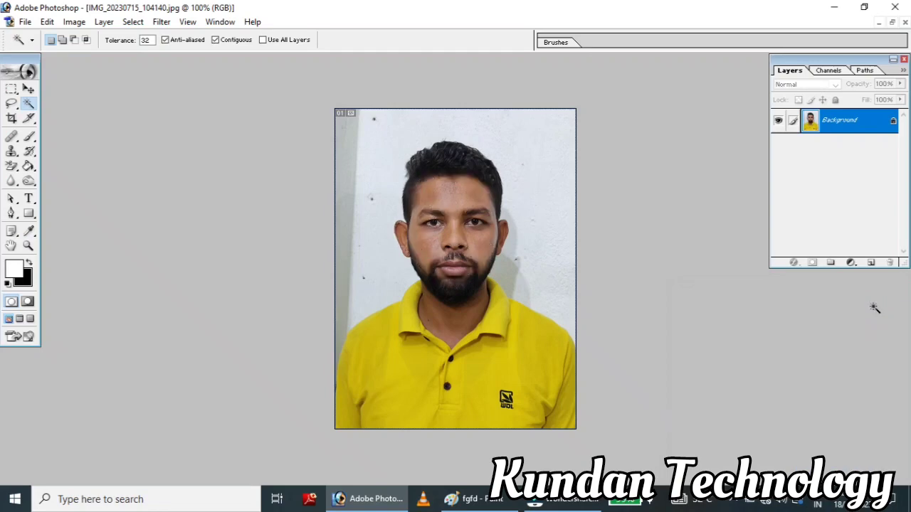
Zoom to 200%, choose the Healing Brush, and sample clean forehead skin as source.
key(ctrl+plus)
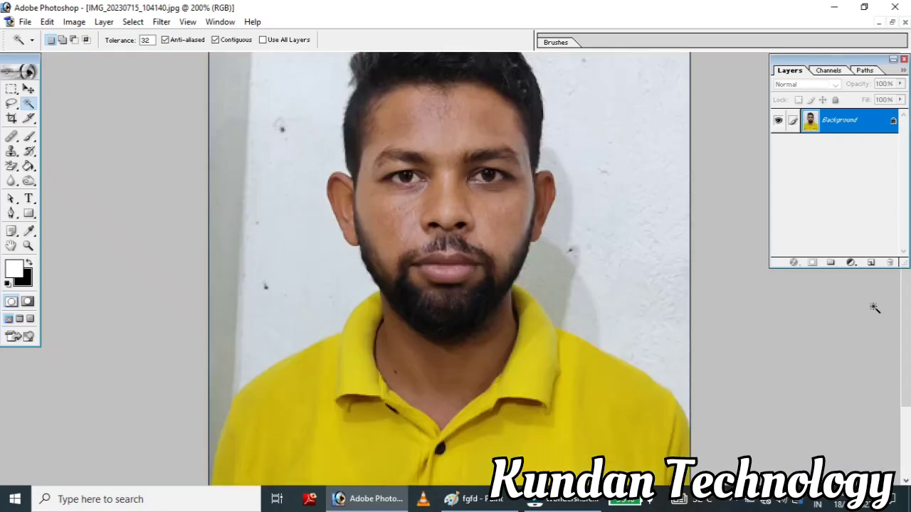
scroll(697, 250, up, 3)
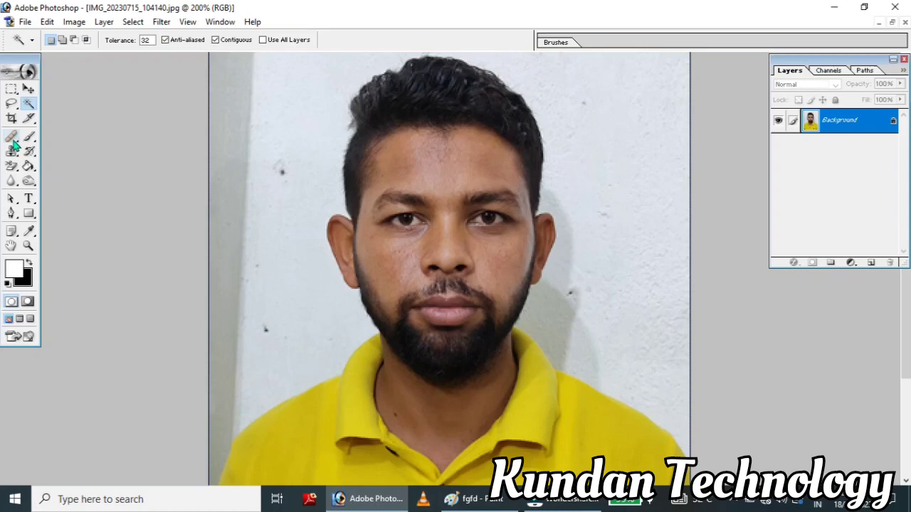
click(12, 138)
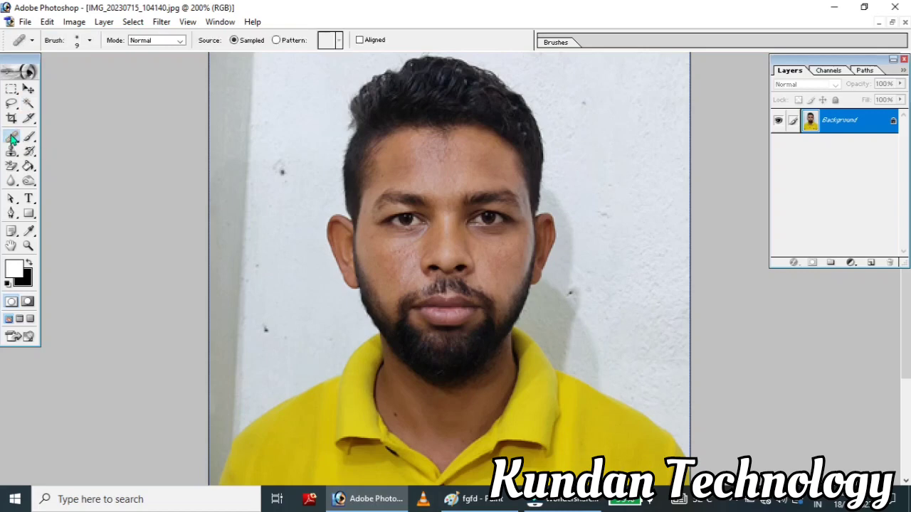
click(12, 139)
click(12, 138)
click(12, 139)
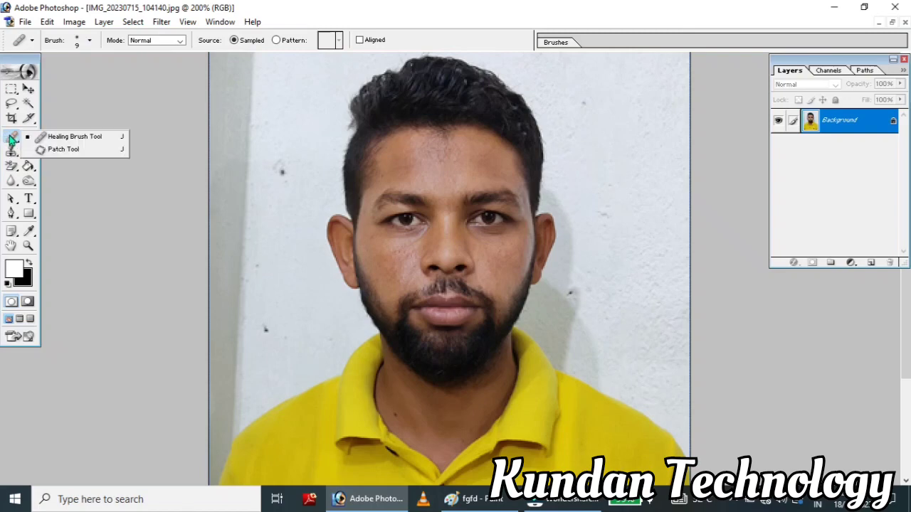
click(69, 140)
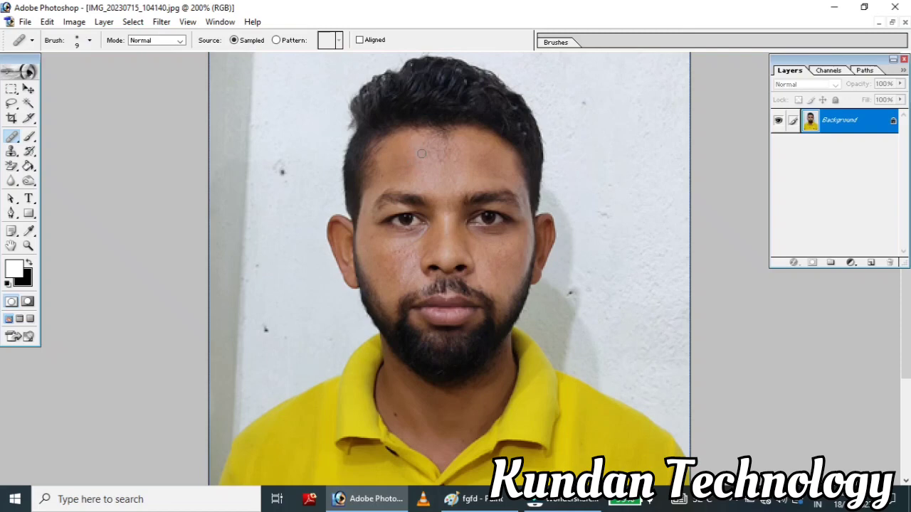
alt+click(471, 149)
alt+click(471, 148)
Heal the six spots across the forehead.
click(453, 158)
click(447, 148)
click(430, 148)
click(444, 148)
click(411, 155)
click(414, 159)
Heal the spots between the eyes, on the nose and on the right cheek.
click(444, 218)
click(448, 217)
click(452, 259)
click(492, 260)
click(490, 269)
Heal the blemishes below the left eye and across the left cheek.
click(394, 253)
click(409, 241)
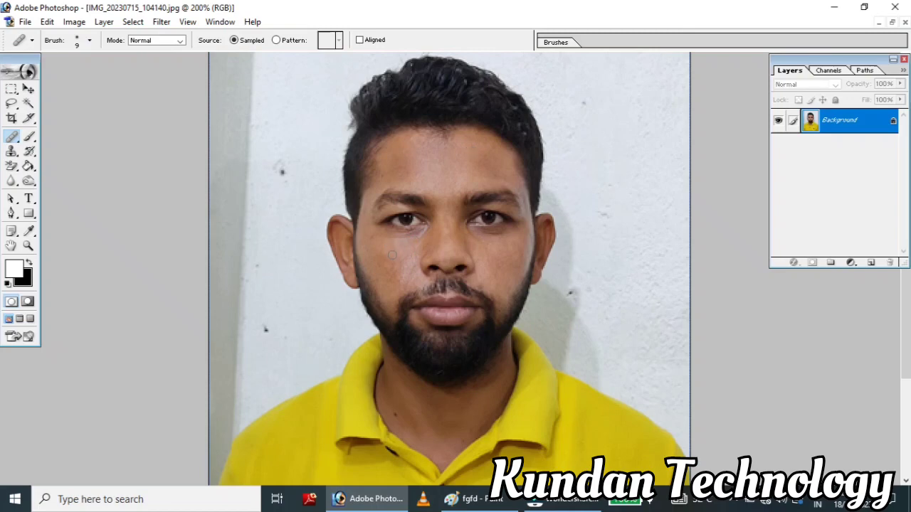
click(406, 262)
click(390, 271)
click(391, 257)
click(385, 270)
click(392, 269)
click(468, 430)
Apply Levels with input values 4, 1.55 and 231 to the whole photo.
key(ctrl+l)
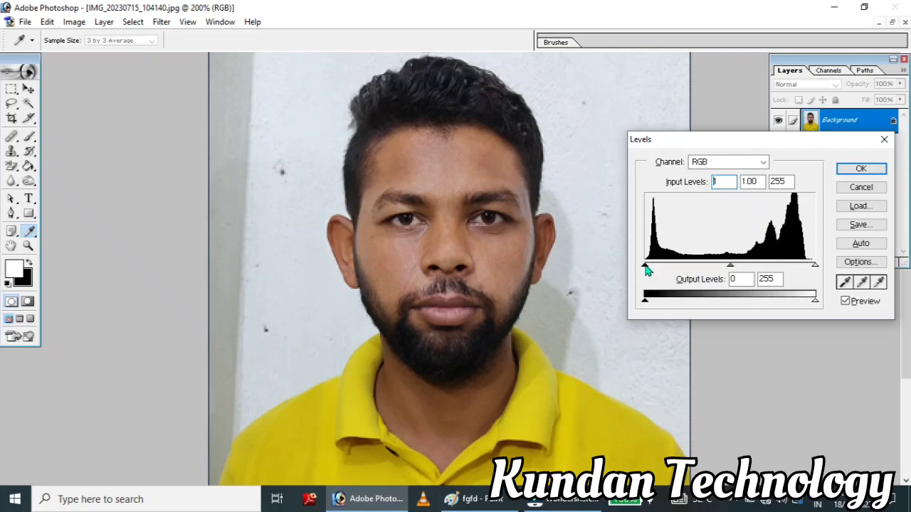
drag(645, 266, 648, 265)
drag(731, 266, 708, 274)
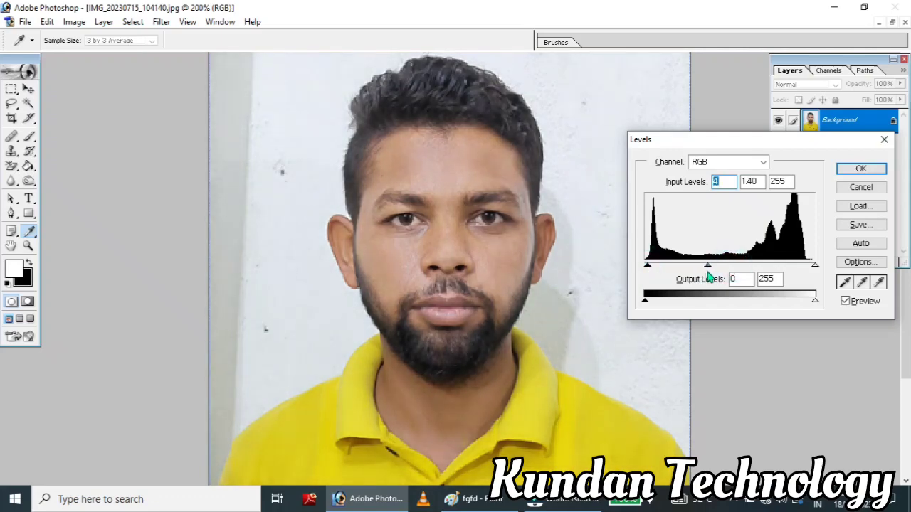
key(Tab)
drag(815, 265, 809, 268)
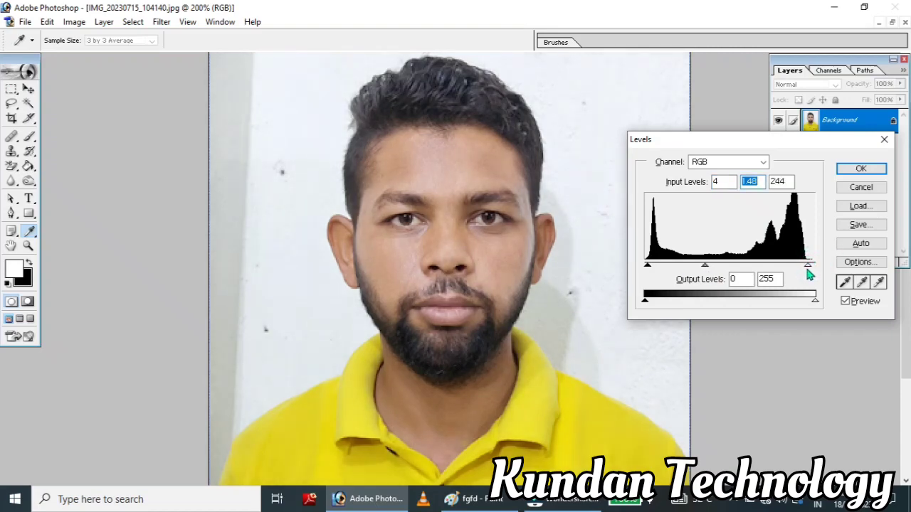
drag(807, 274, 806, 279)
drag(705, 266, 702, 265)
drag(807, 265, 802, 272)
click(861, 168)
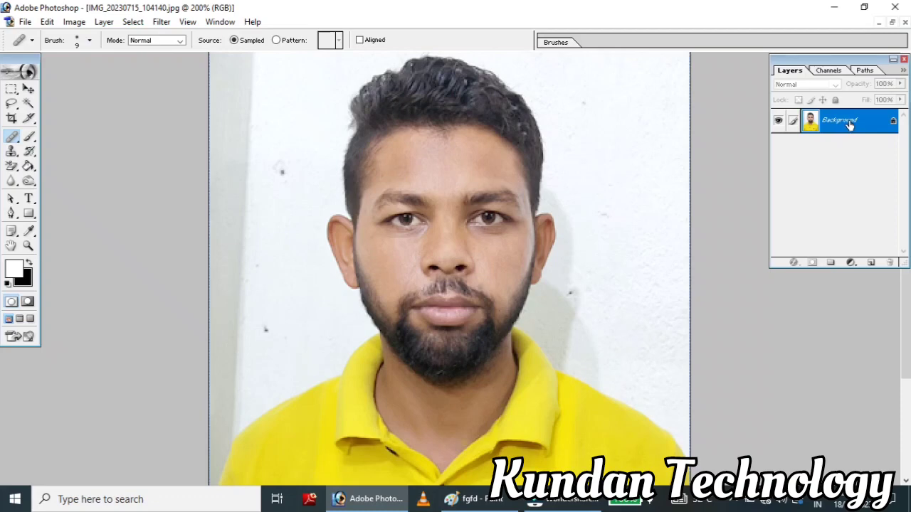
Duplicate the Background layer and apply a small-radius Gaussian Blur to the copy.
drag(846, 121, 874, 262)
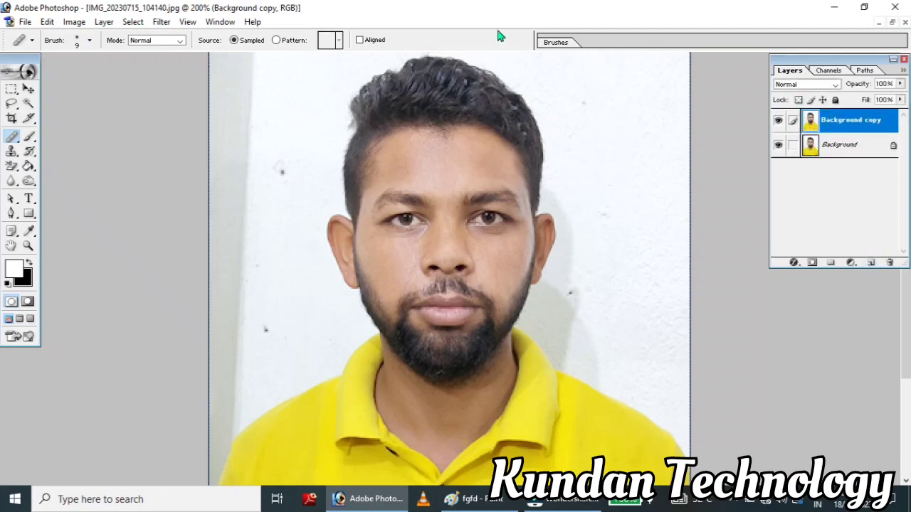
click(160, 22)
mouse_move(214, 120)
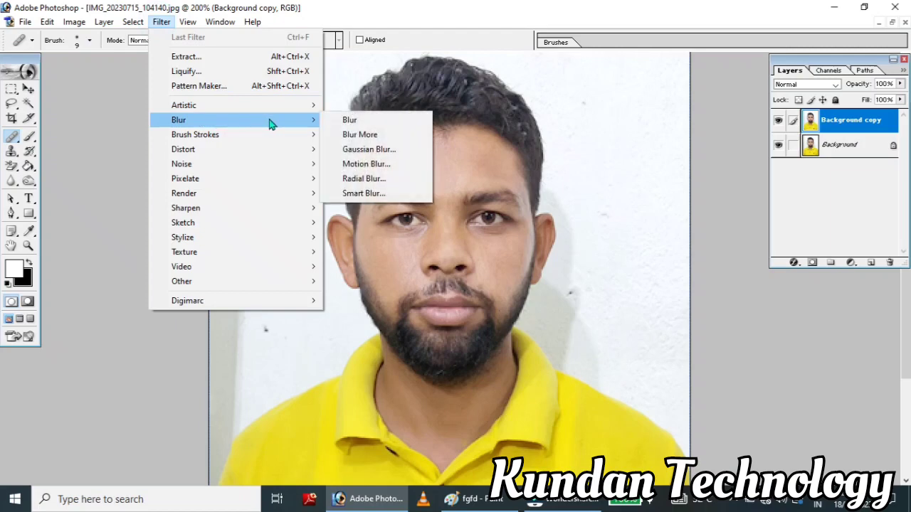
click(380, 149)
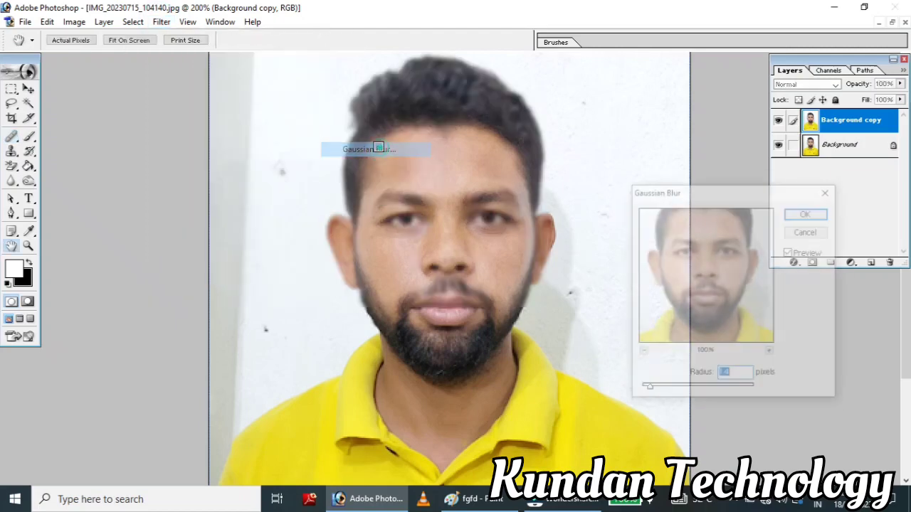
click(798, 215)
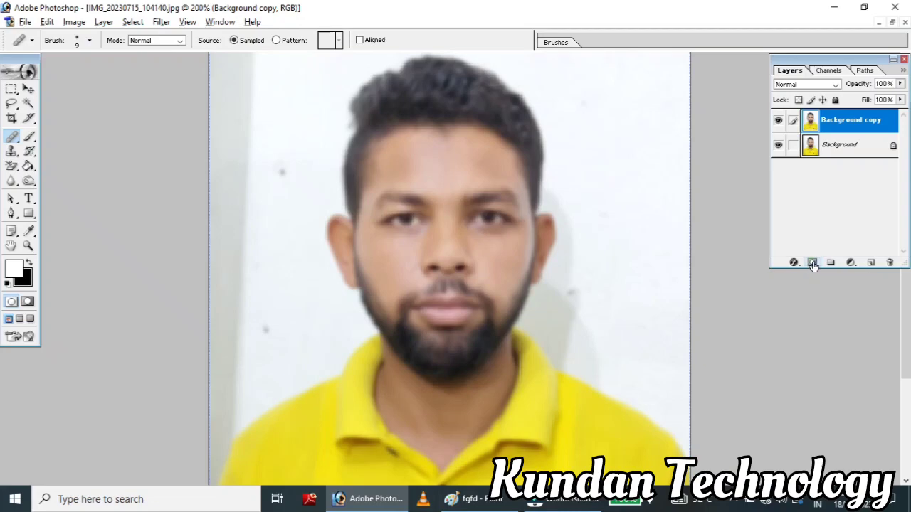
Add a black mask to the blurred copy and set a smaller Brush at 58% opacity.
alt+click(813, 263)
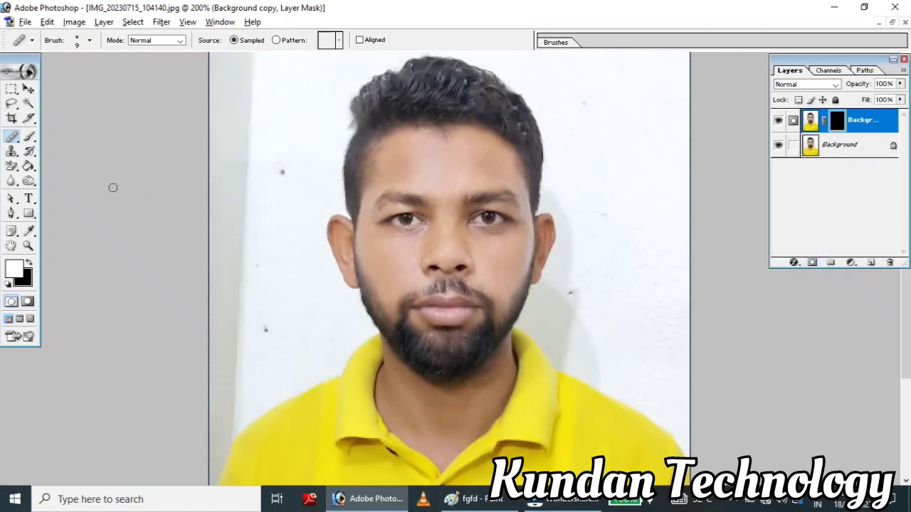
click(31, 139)
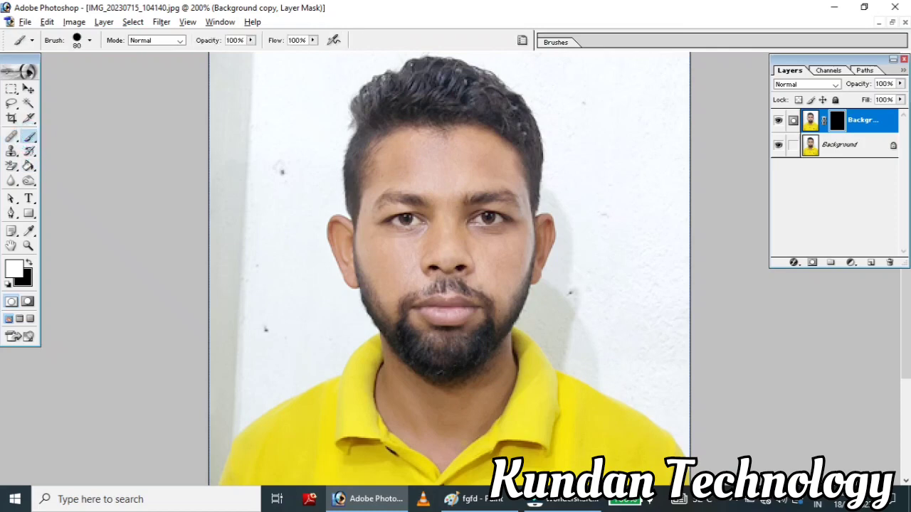
click(252, 40)
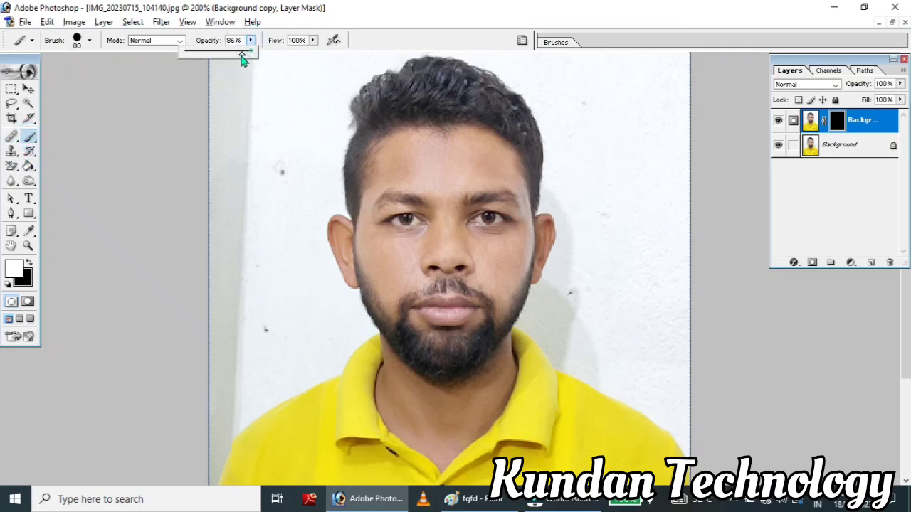
drag(250, 52, 225, 63)
key(bracketleft)
key(bracketleft)
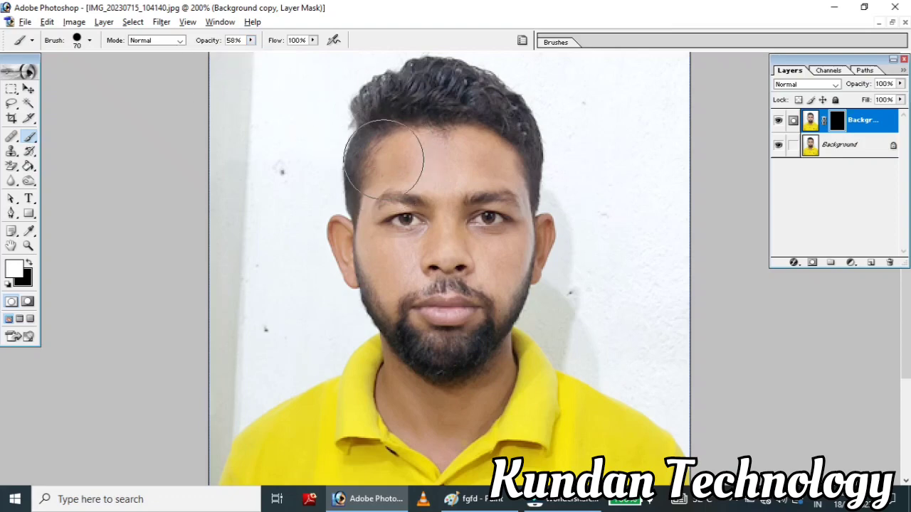
key(bracketleft)
key(bracketleft)
key(bracketleft)
key(bracketleft)
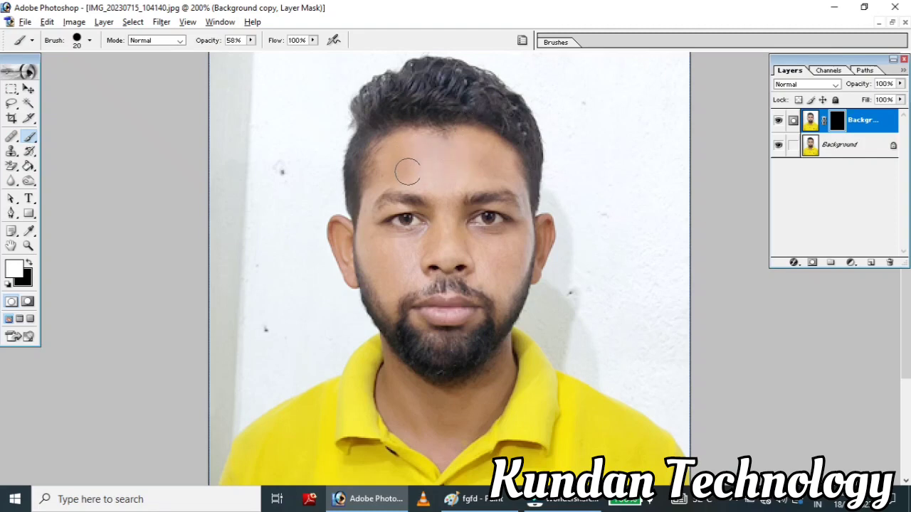
Paint the blur back over the forehead, face and neck skin, resizing the brush to 30.
mouse_move(396, 172)
mouse_down()
mouse_move(415, 147)
mouse_move(474, 153)
mouse_move(428, 171)
mouse_move(451, 228)
mouse_move(496, 244)
mouse_move(482, 248)
mouse_move(496, 266)
mouse_move(488, 275)
mouse_move(508, 267)
mouse_move(517, 242)
mouse_move(398, 240)
mouse_move(368, 250)
mouse_move(388, 286)
mouse_move(405, 262)
mouse_move(395, 266)
mouse_move(446, 246)
mouse_move(441, 197)
mouse_move(413, 168)
mouse_move(527, 175)
mouse_up()
key(bracketleft)
scroll(469, 336, down, 3)
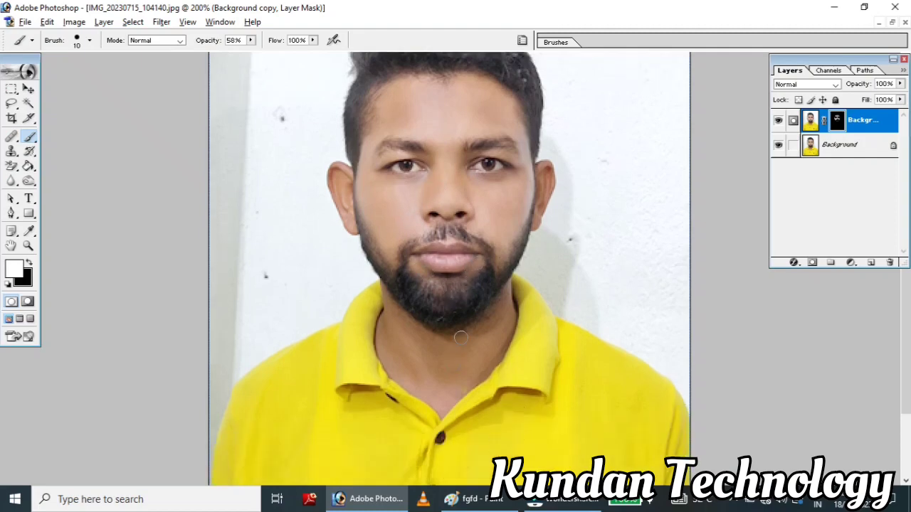
key(bracketright)
key(bracketright)
scroll(651, 175, up, 2)
scroll(651, 175, up, 1)
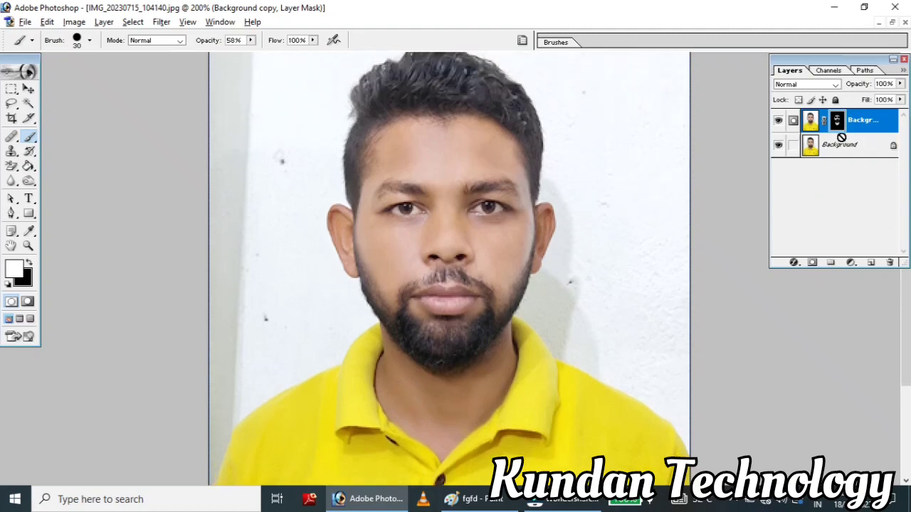
Merge the skin-smoothed layer into the Background and zoom out to see the whole photo.
key(ctrl+e)
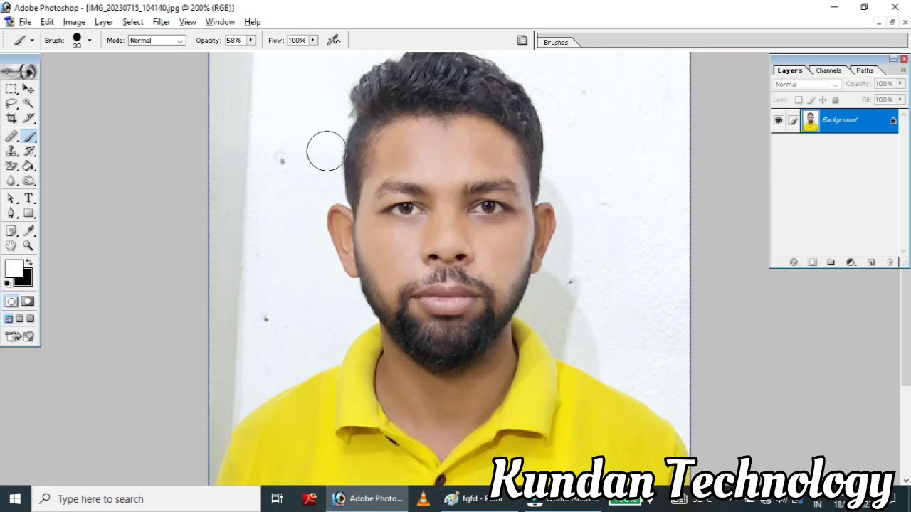
scroll(314, 153, up, 2)
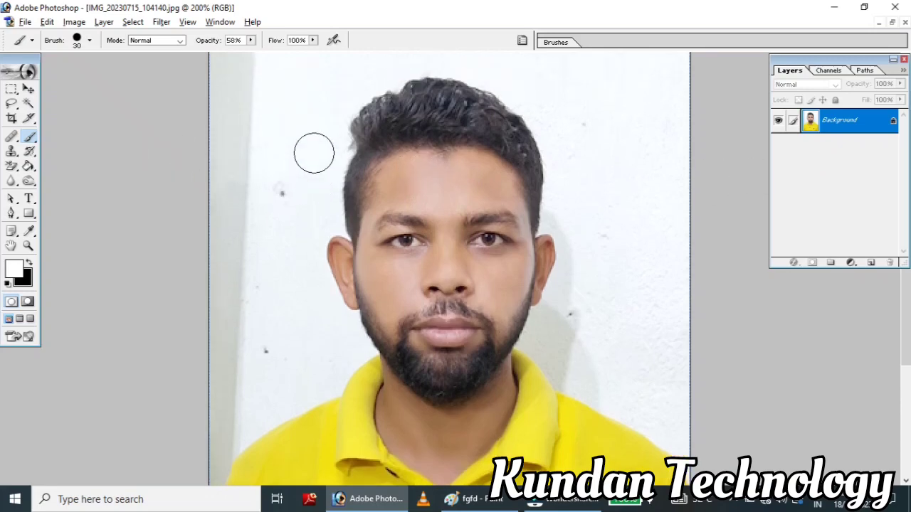
key(ctrl+minus)
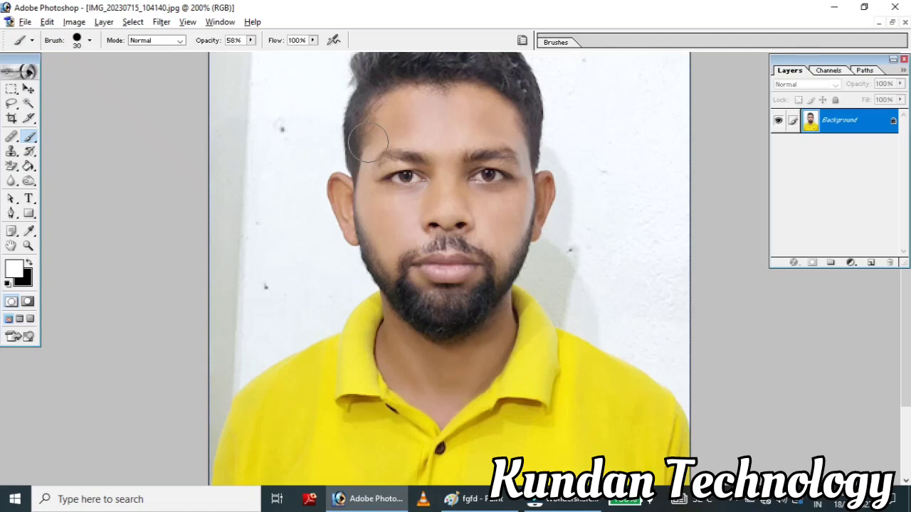
key(ctrl+minus)
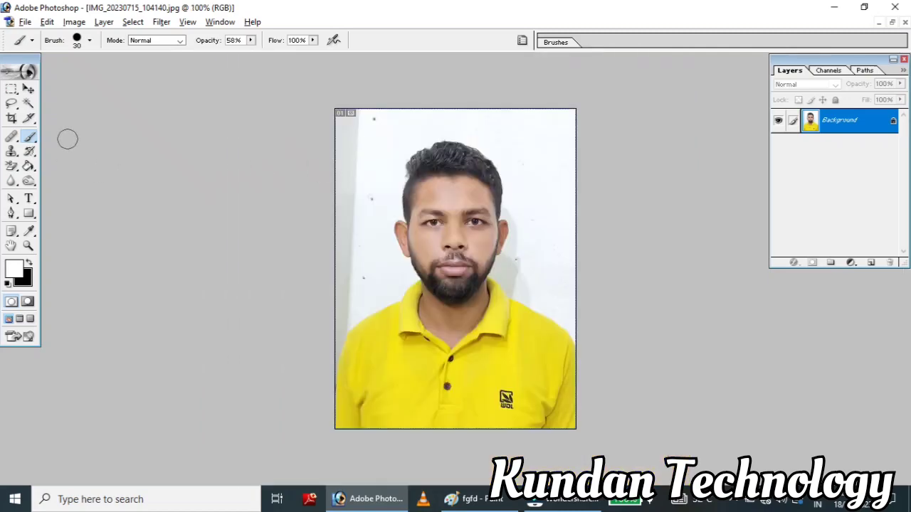
click(30, 105)
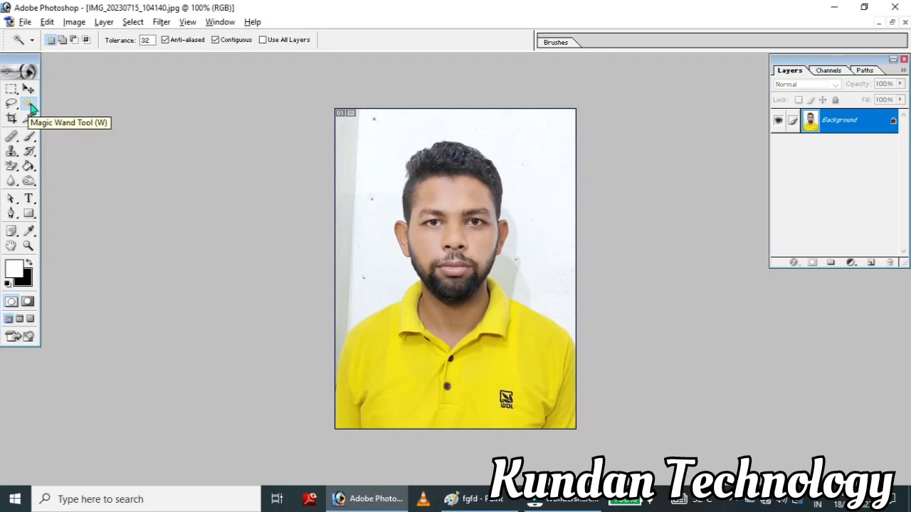
Select the wall with the Magic Wand, adding the neck shadow and the left wall strip.
click(31, 106)
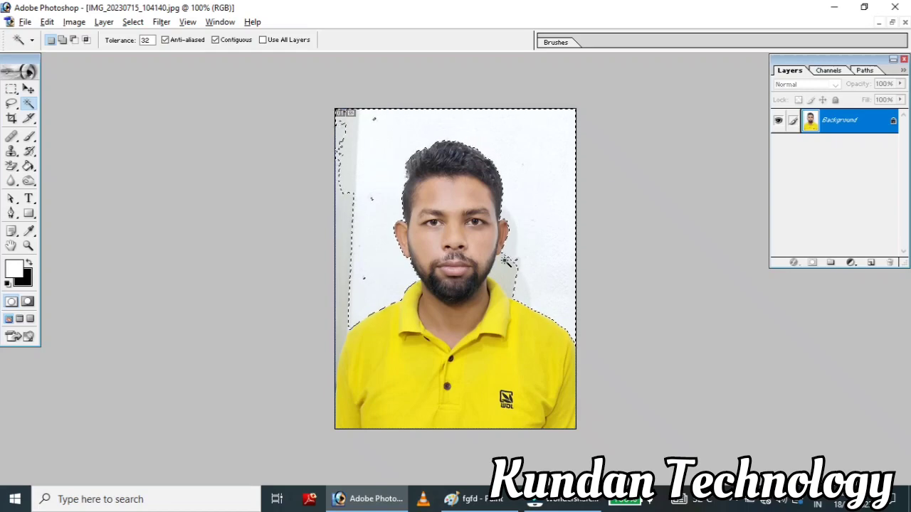
key(shift)
shift+click(506, 266)
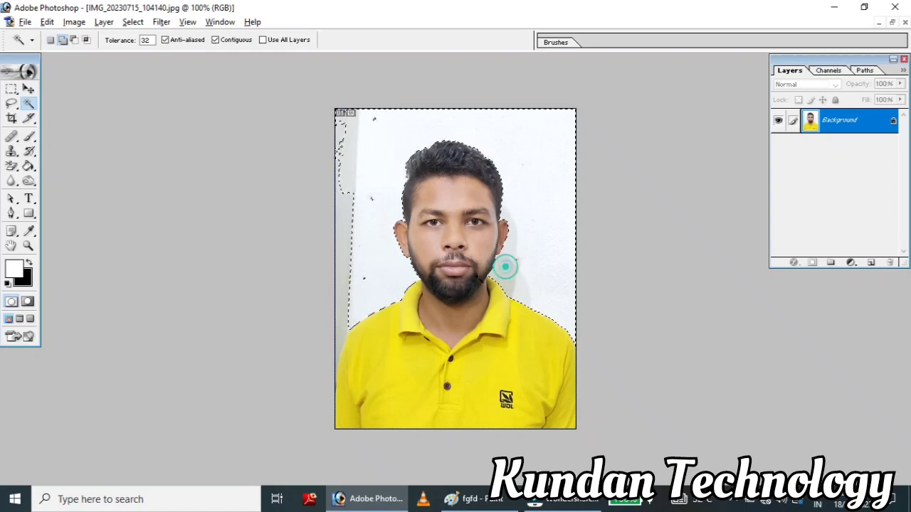
shift+click(345, 306)
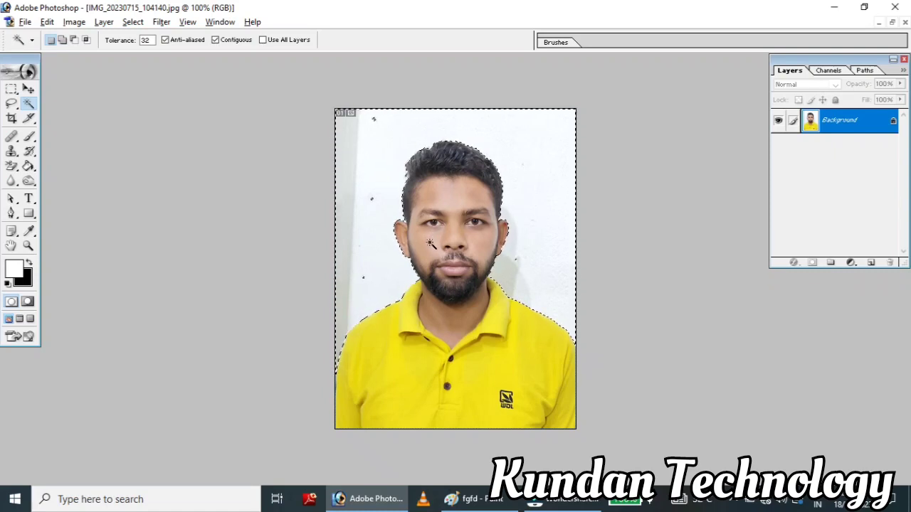
click(25, 281)
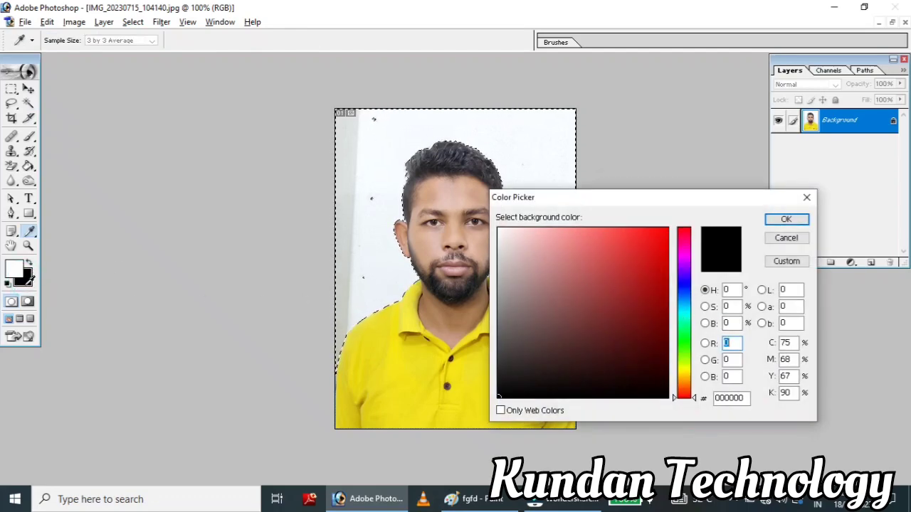
Fill the selected backdrop with cyan #38EEF9 and deselect it.
click(683, 311)
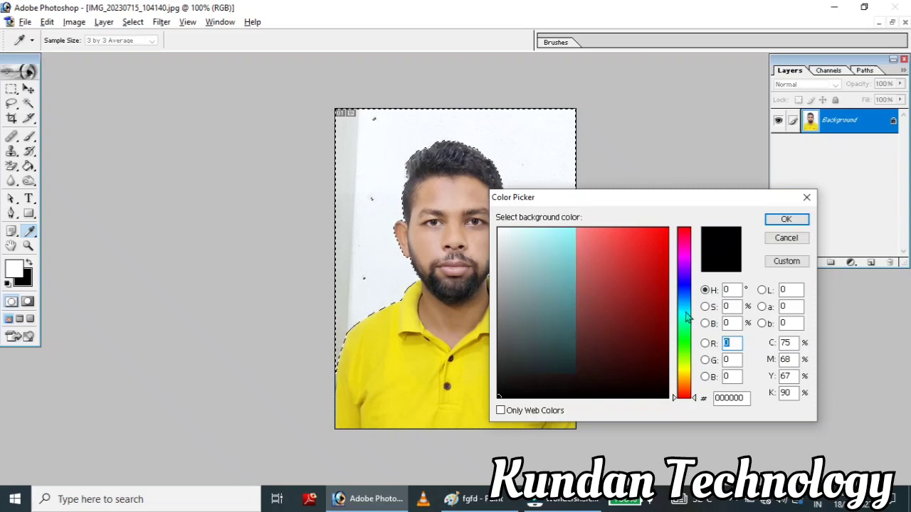
click(630, 232)
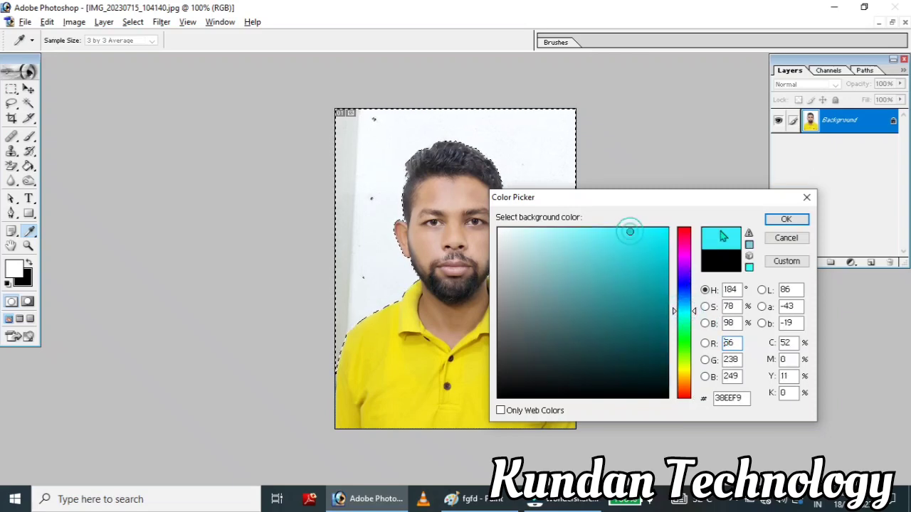
click(776, 217)
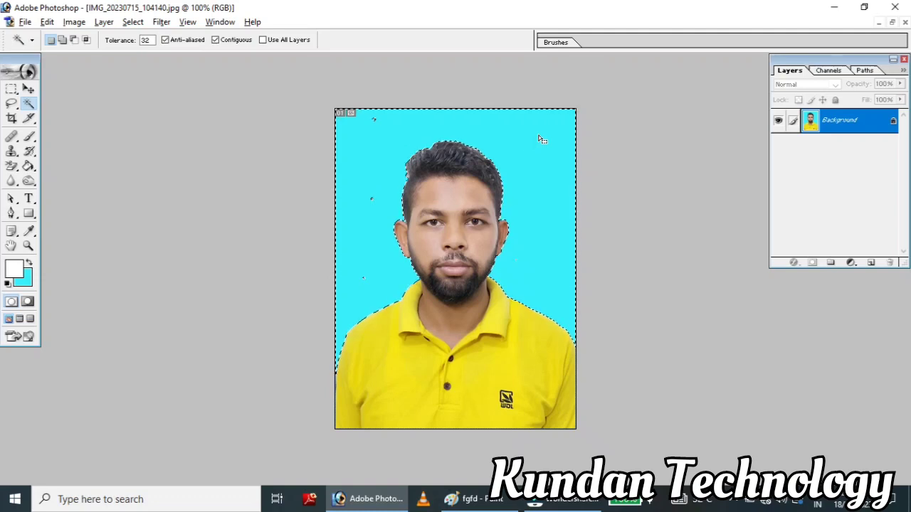
key(ctrl+d)
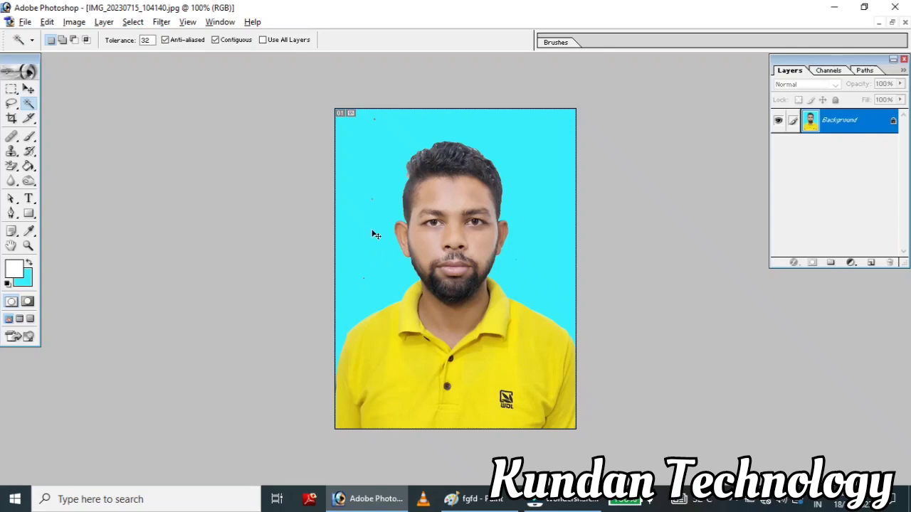
Zoom in and sample the background cyan as the paint colour.
key(ctrl+plus)
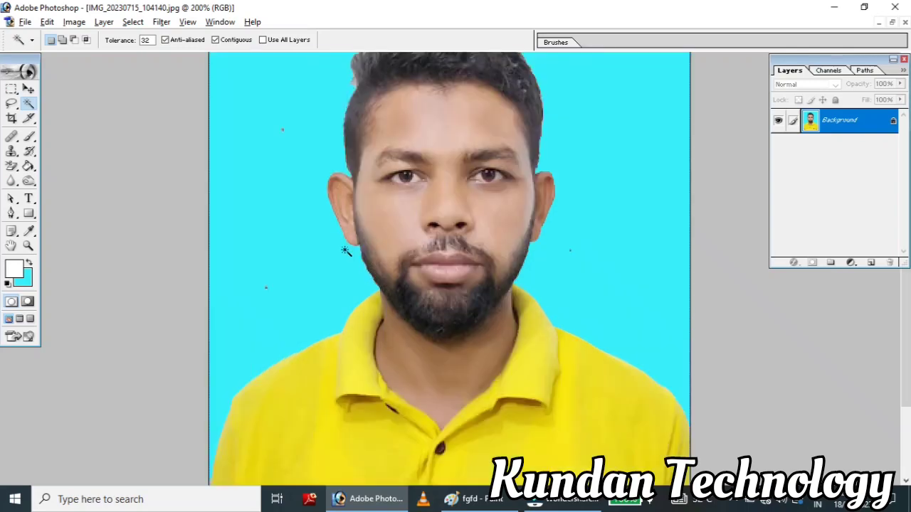
scroll(352, 100, up, 1)
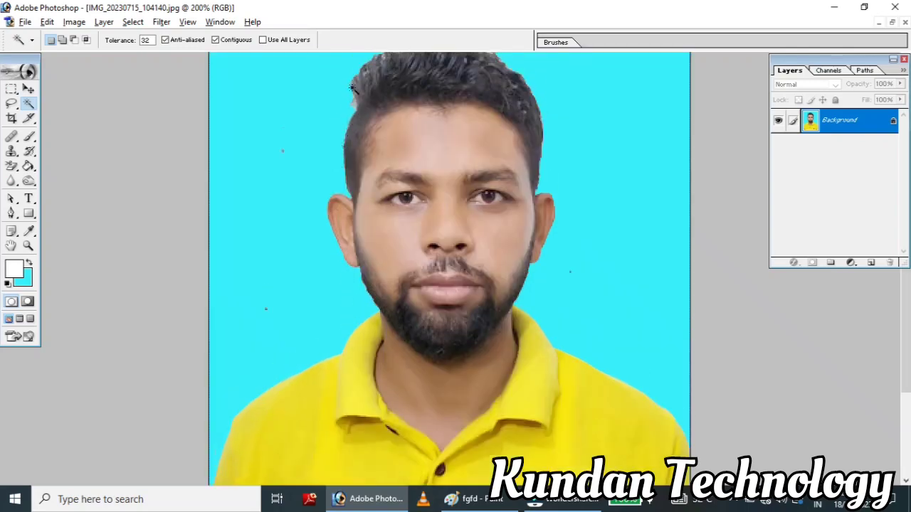
scroll(353, 100, up, 1)
click(29, 232)
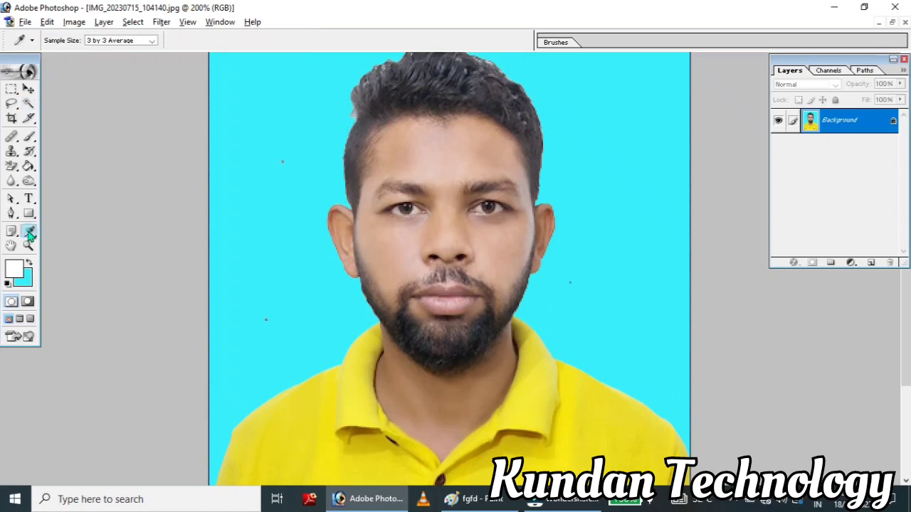
click(248, 150)
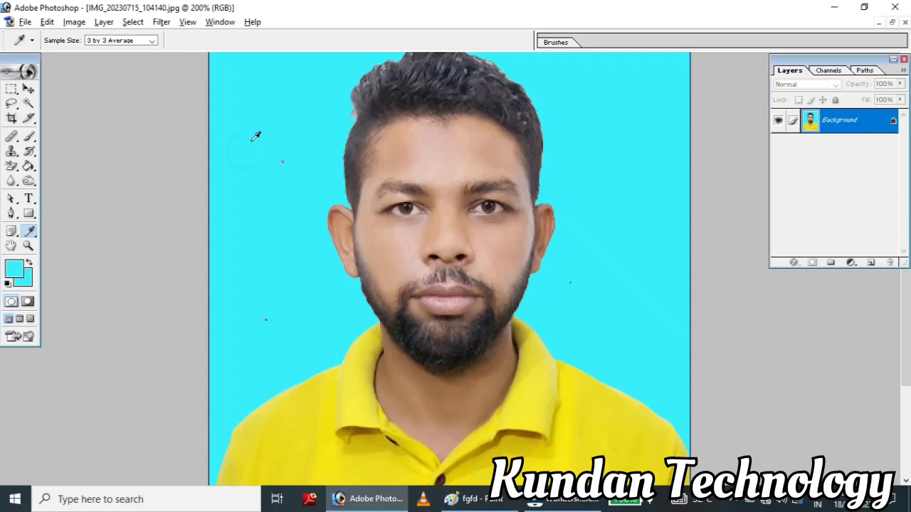
Paint out the stray dark and red specks with a full-opacity cyan brush.
click(29, 136)
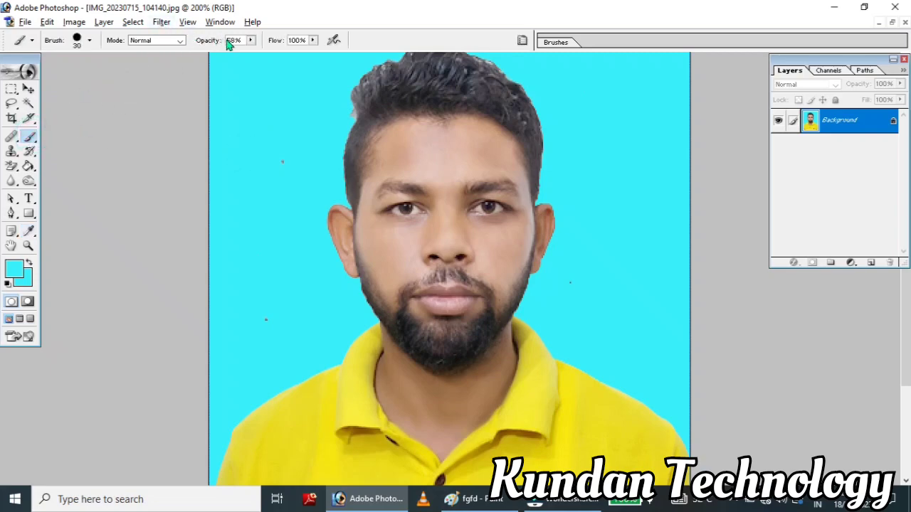
click(250, 40)
drag(254, 56, 309, 71)
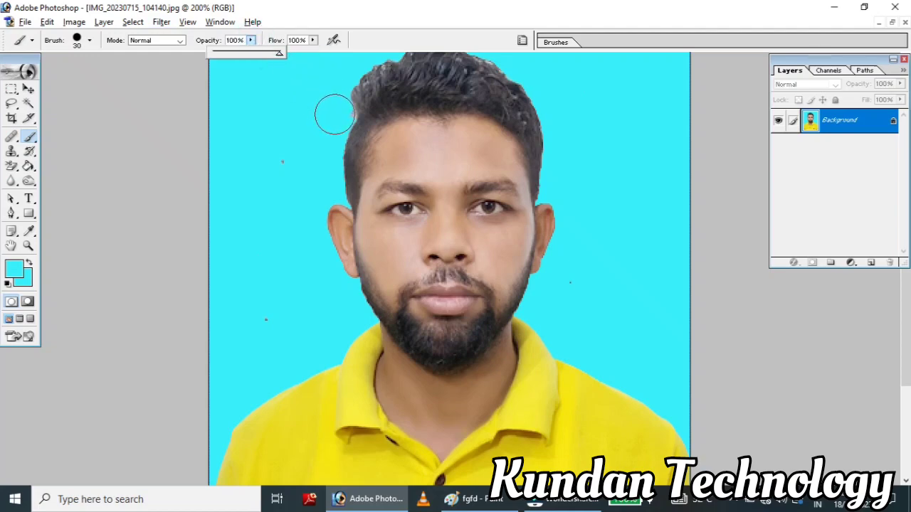
mouse_move(335, 114)
mouse_down()
mouse_move(265, 289)
mouse_move(260, 258)
mouse_up()
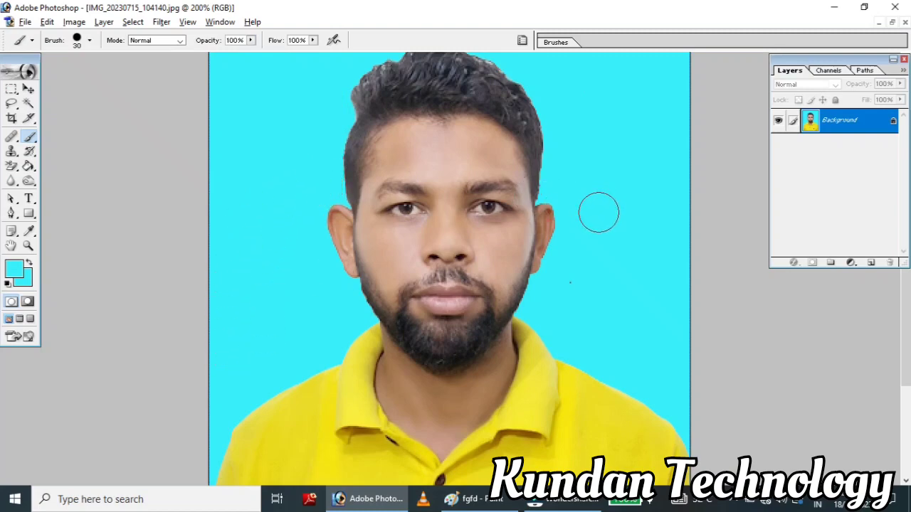
scroll(575, 175, up, 3)
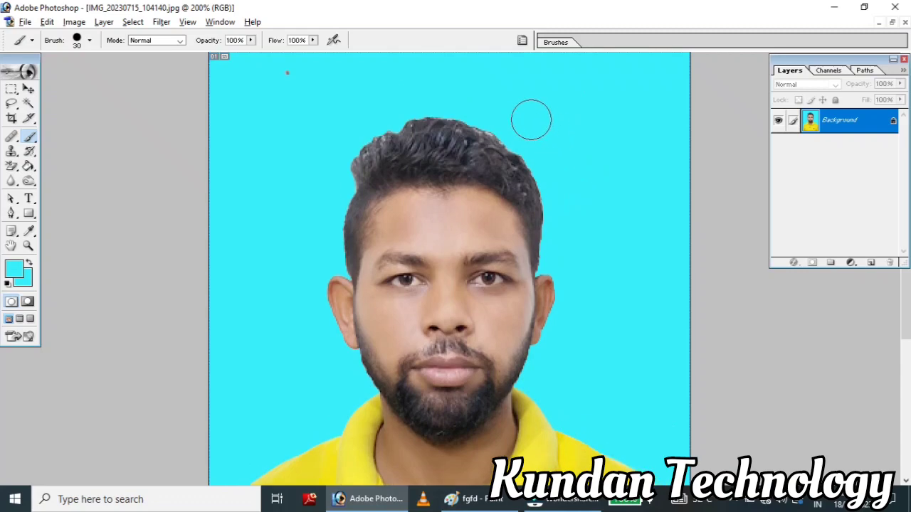
click(295, 72)
Zoom out to actual size and select the whole passport photo.
key(ctrl+minus)
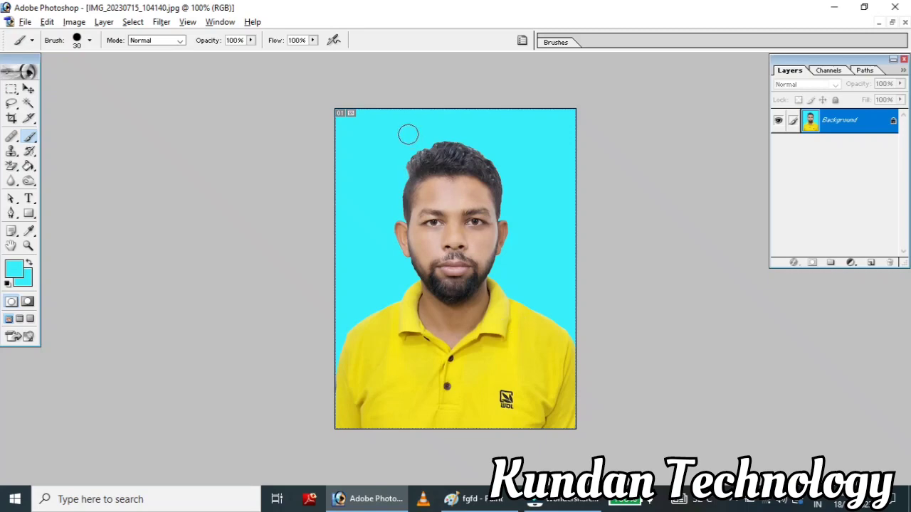
key(ctrl+a)
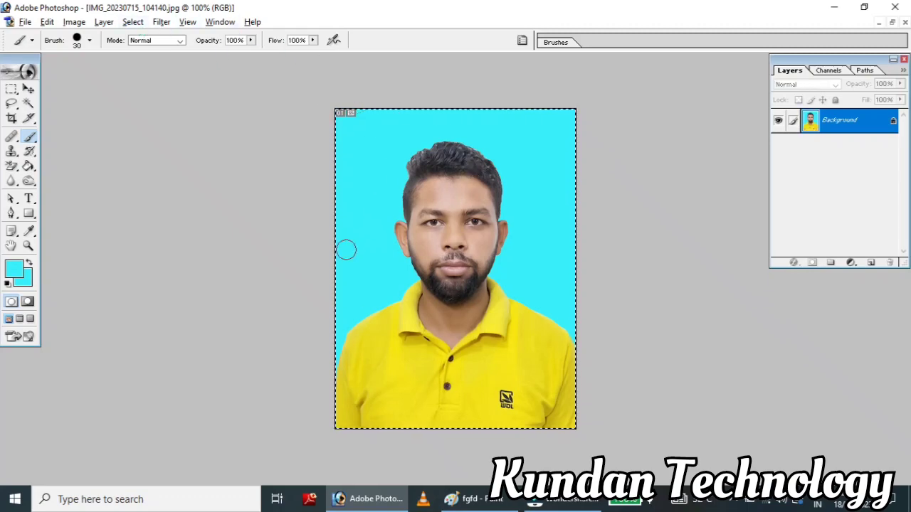
Add a 2-pixel black border band around the photo's edges and deselect.
click(143, 24)
click(162, 132)
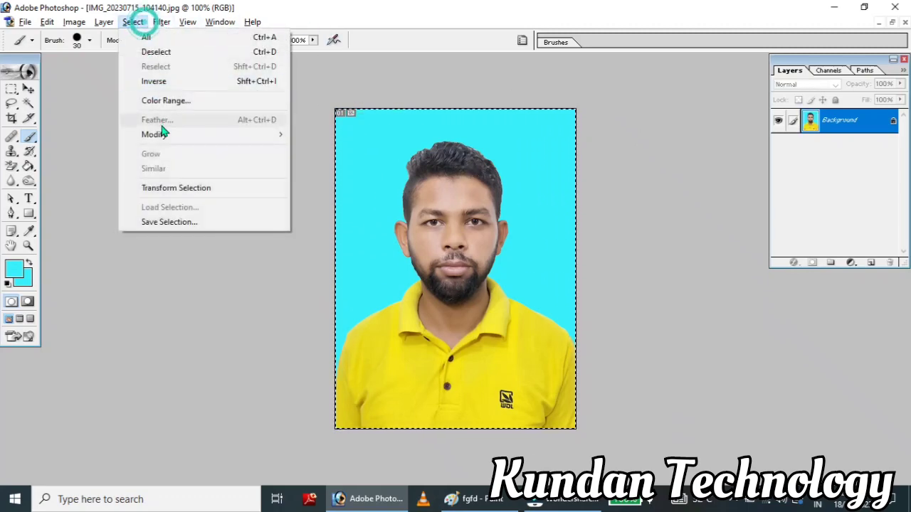
click(316, 132)
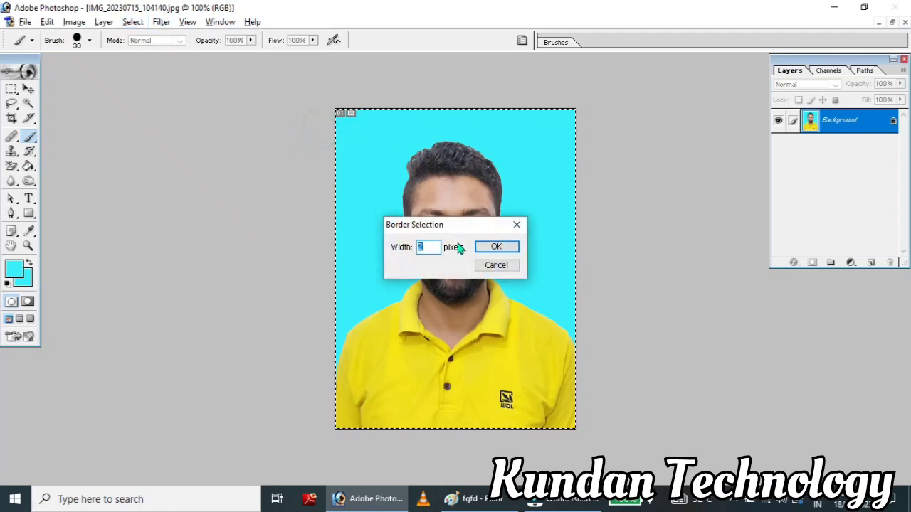
click(496, 247)
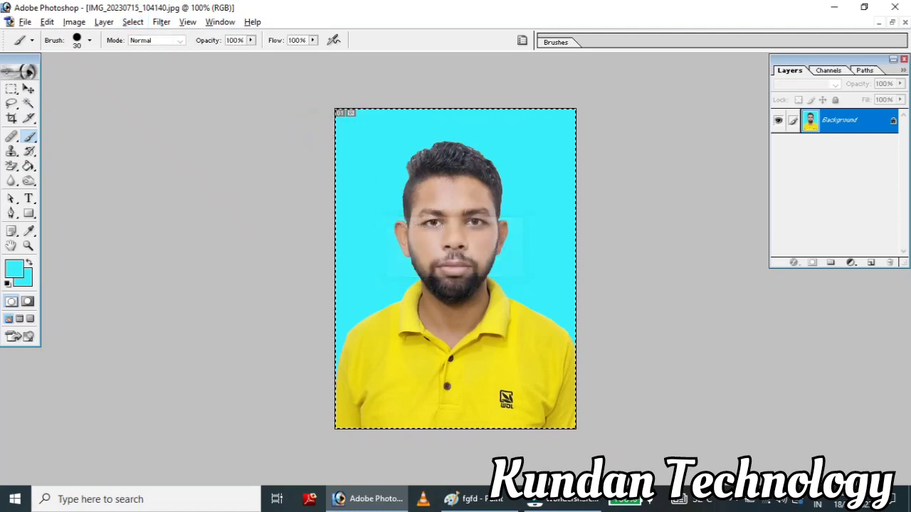
click(9, 283)
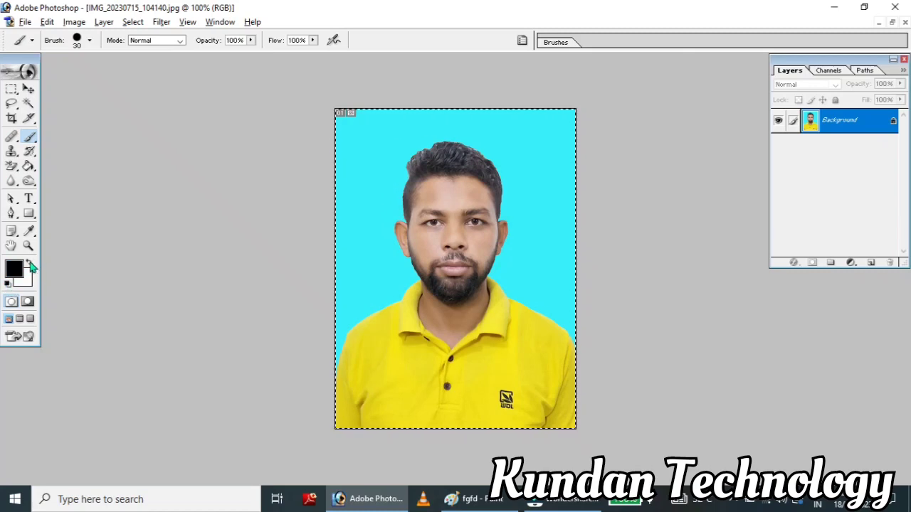
click(30, 262)
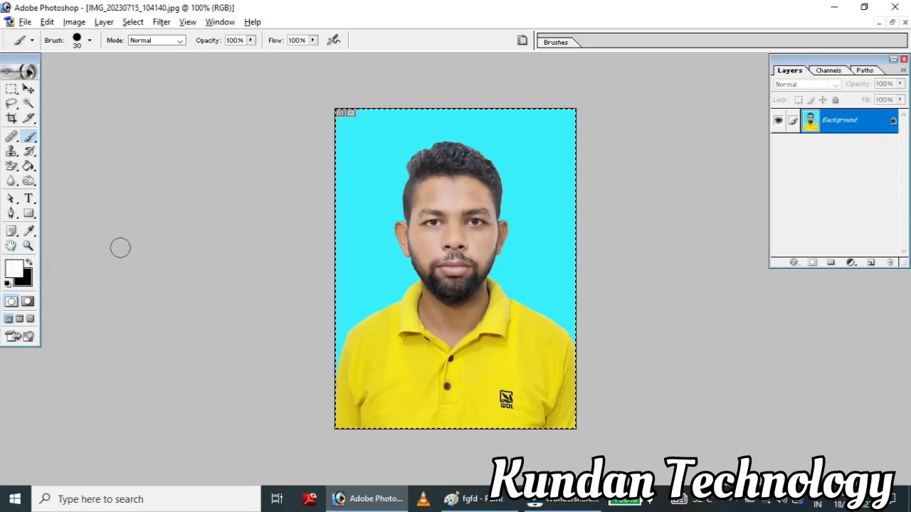
key(ctrl+d)
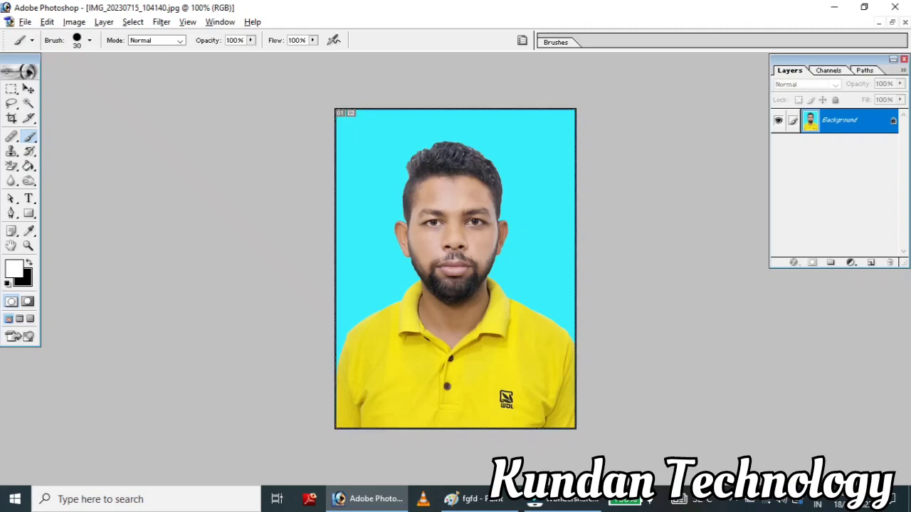
Create a new blank A4 page and place it beside the photo.
click(23, 22)
click(41, 36)
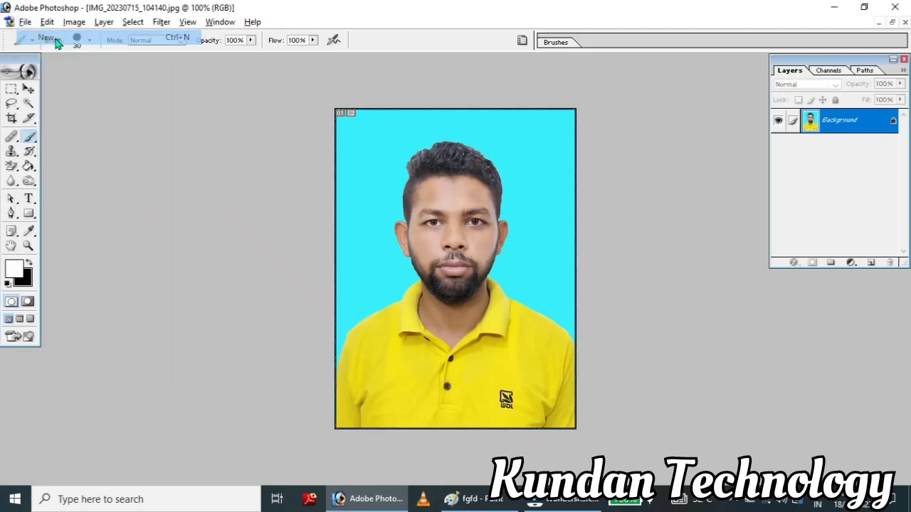
click(623, 149)
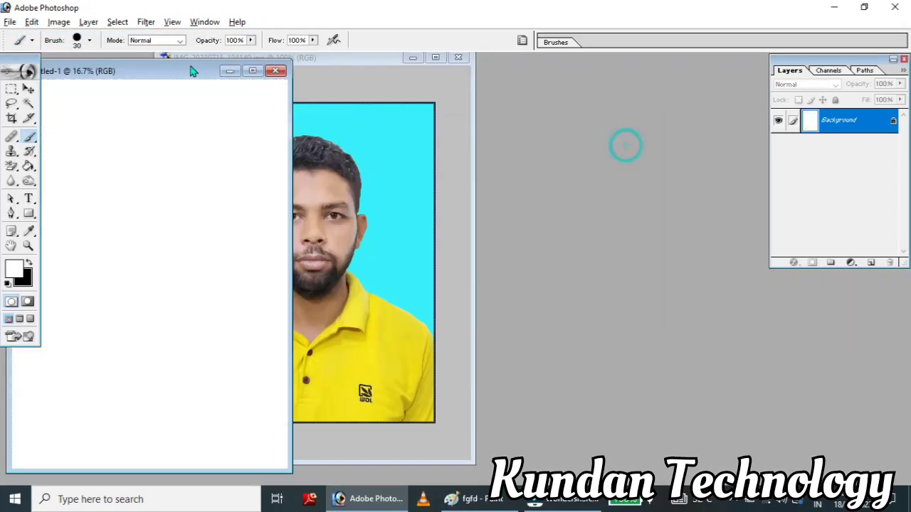
drag(189, 69, 588, 73)
Copy the photo to the page's top-left and duplicate it into a row of five.
click(28, 89)
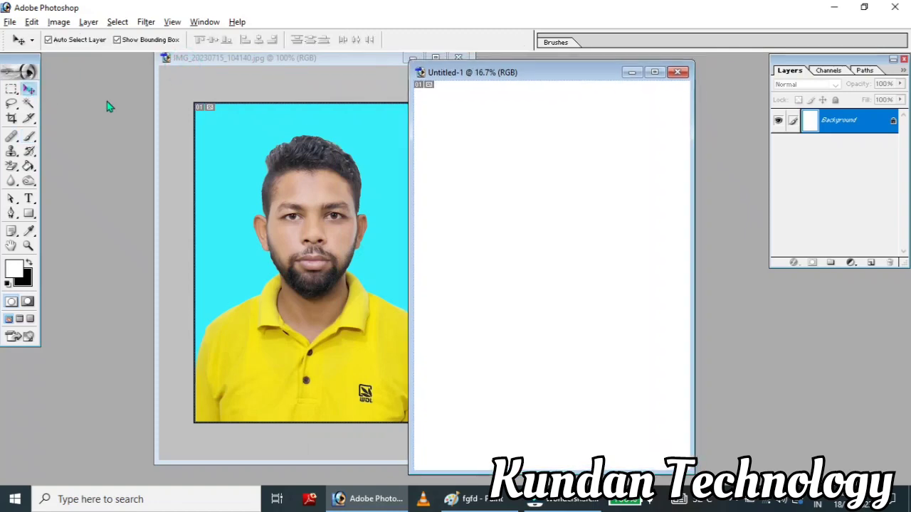
click(332, 150)
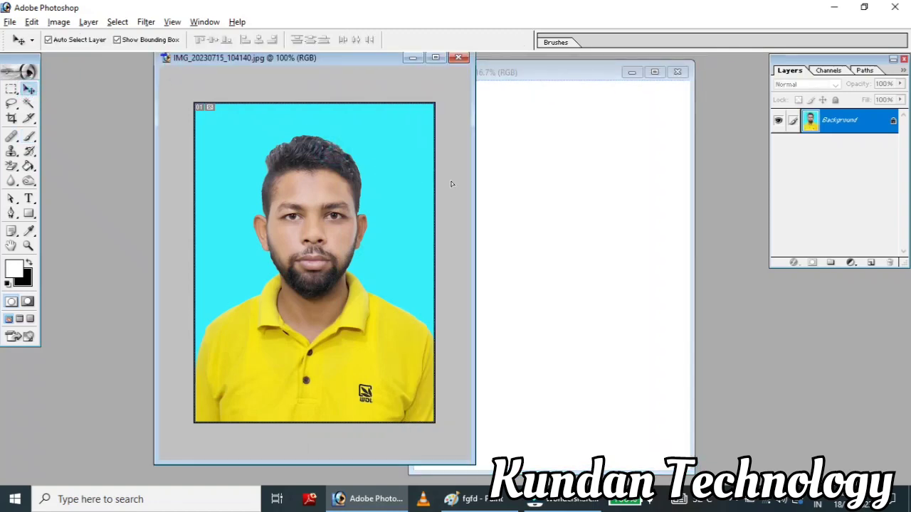
drag(451, 185, 542, 194)
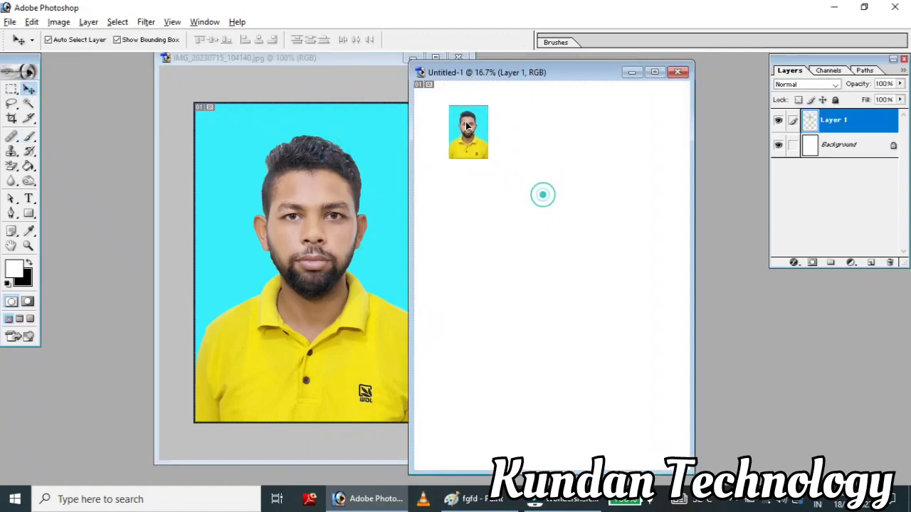
drag(467, 125, 443, 107)
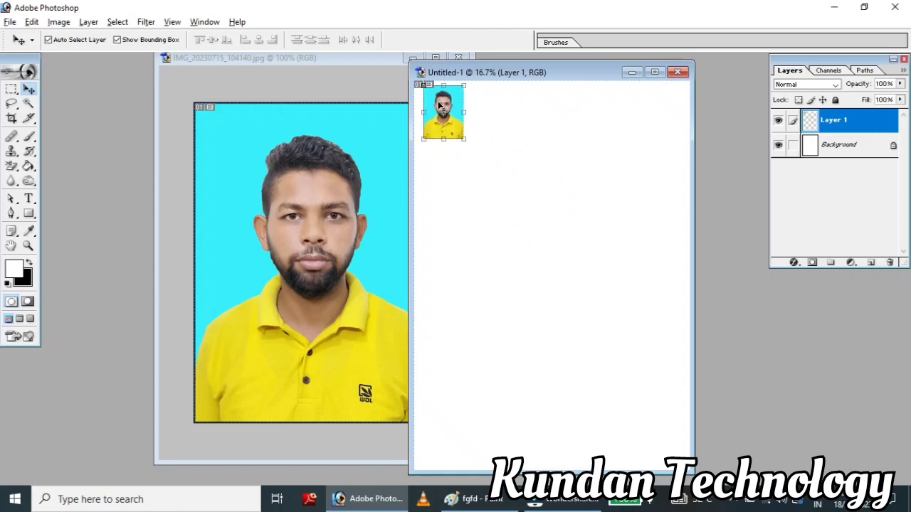
mouse_move(431, 102)
mouse_down()
mouse_move(535, 107)
mouse_move(617, 132)
mouse_up()
click(555, 207)
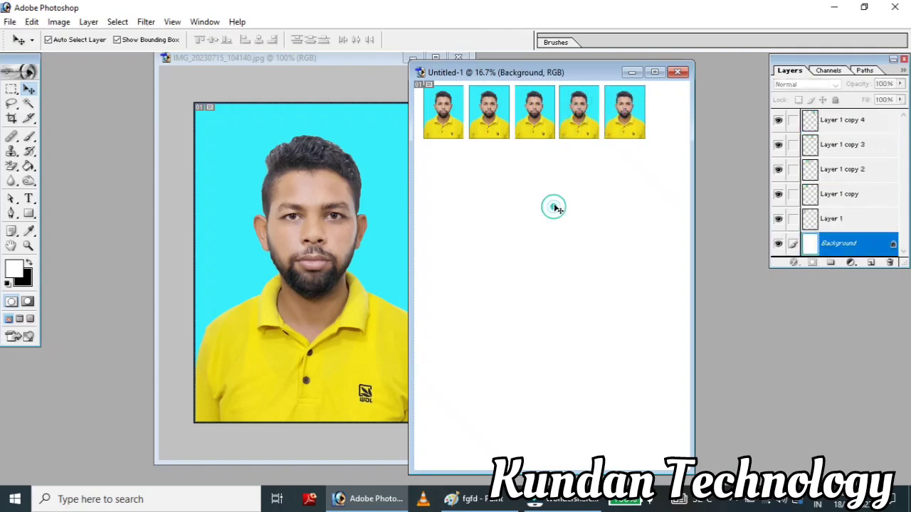
In Print with Preview, enable Scale to Fit Media and continue to printing.
click(10, 21)
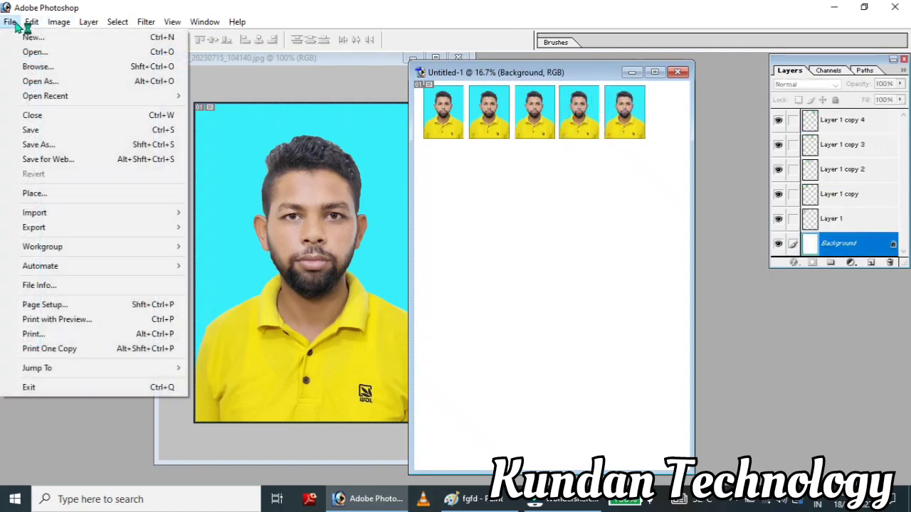
click(61, 320)
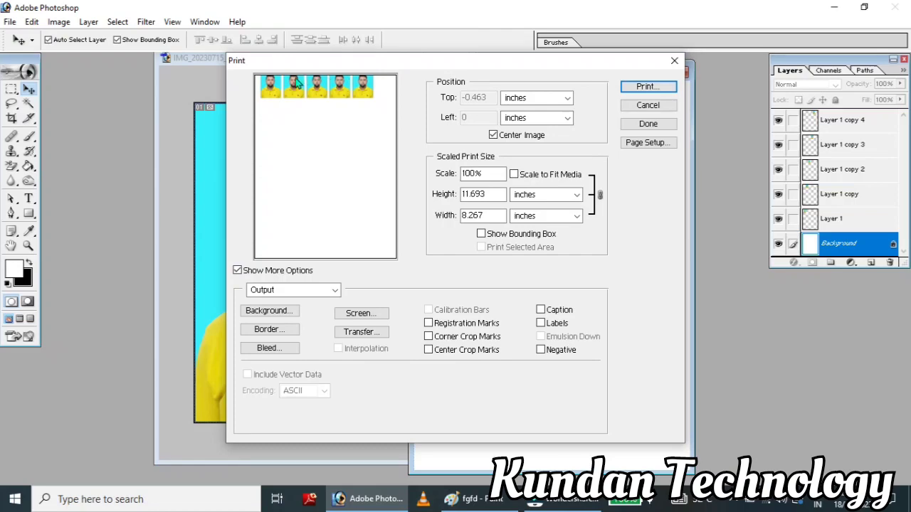
click(514, 175)
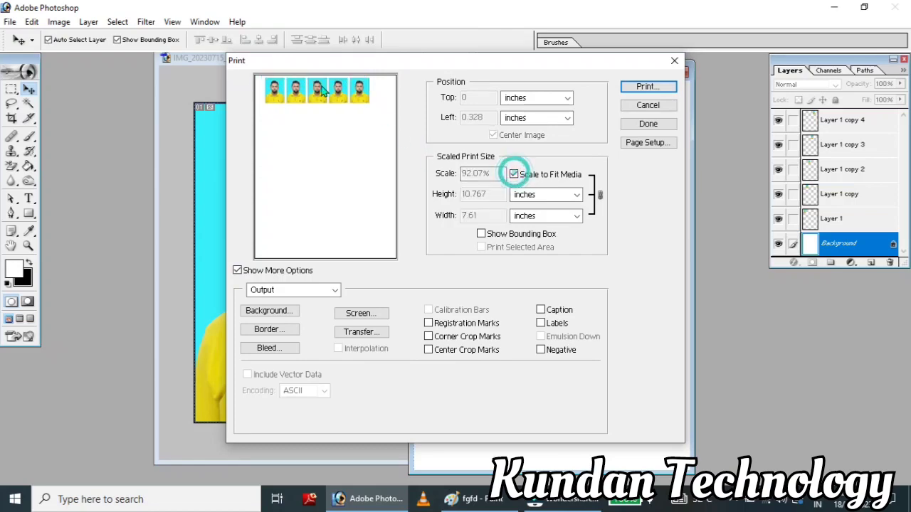
click(629, 86)
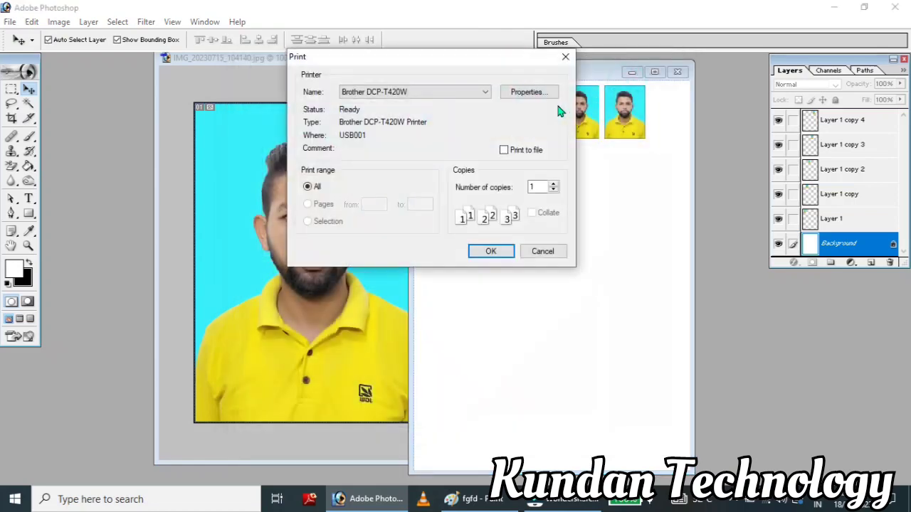
Set the printer to Other Photo Paper, High quality and A4 paper.
click(526, 92)
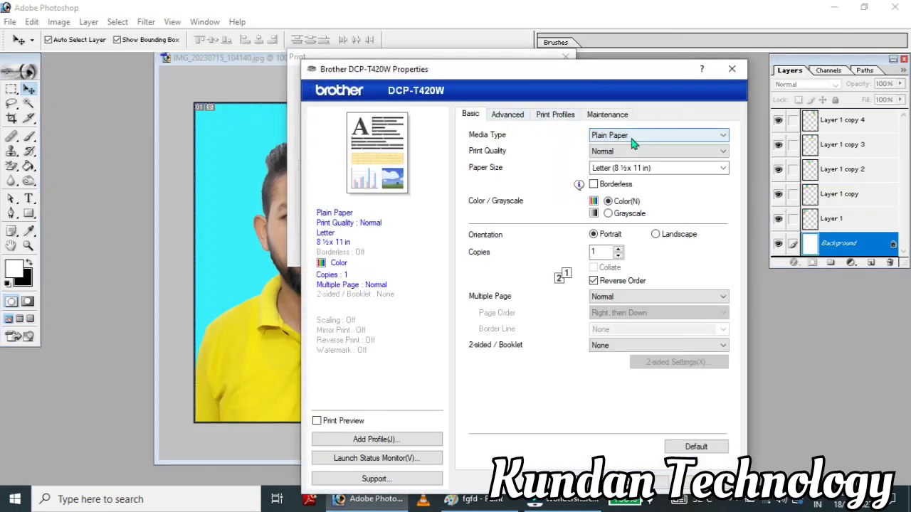
click(617, 135)
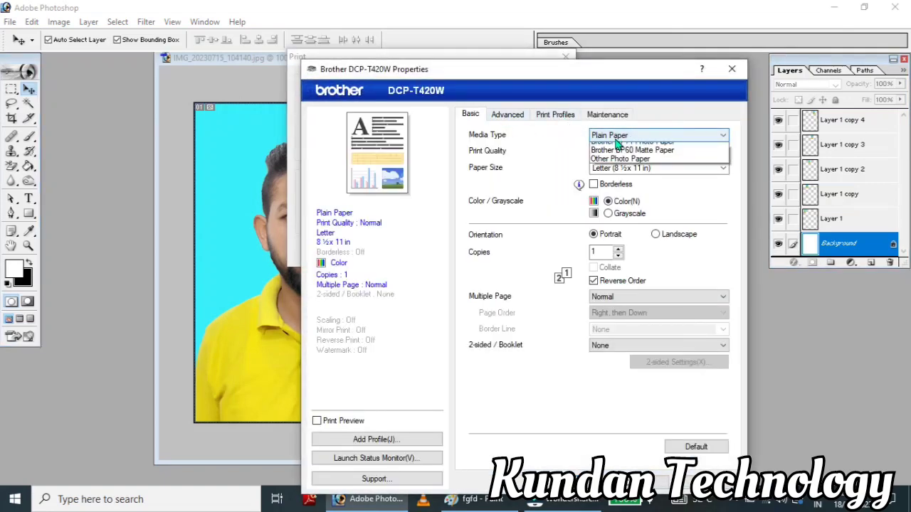
click(619, 173)
click(610, 151)
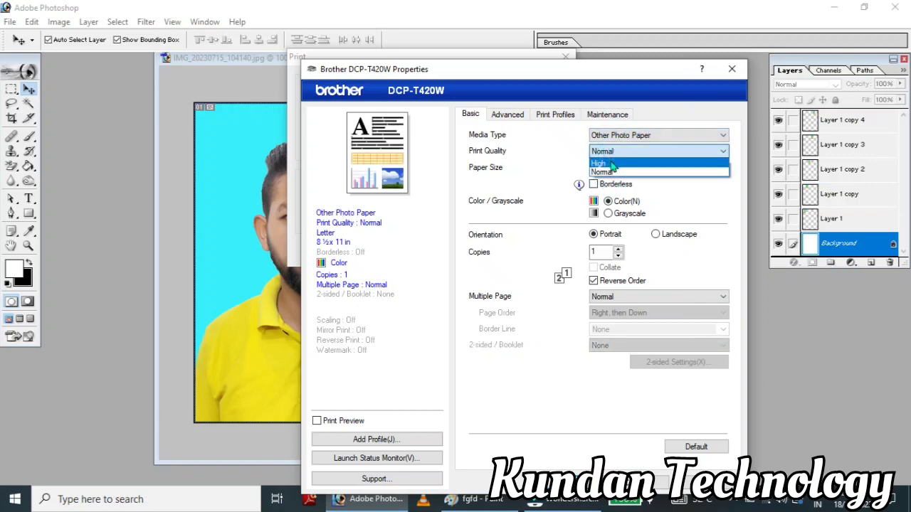
click(602, 161)
click(616, 261)
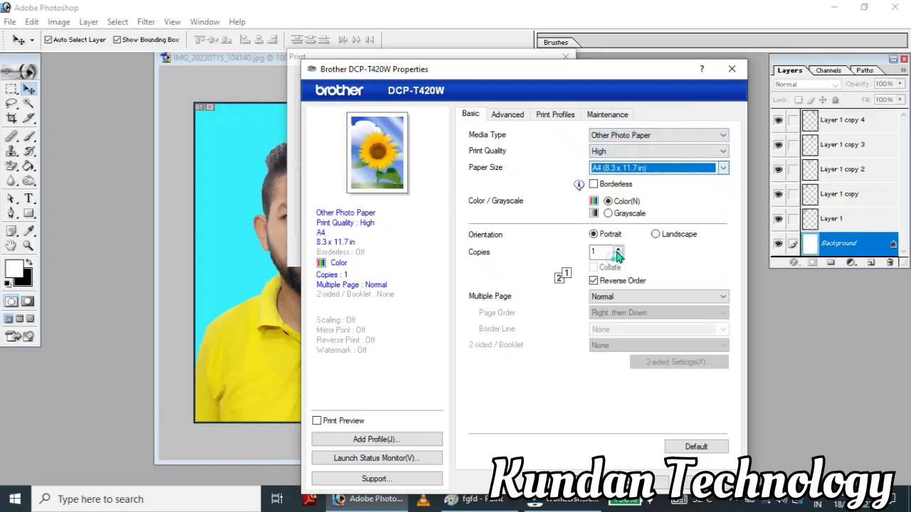